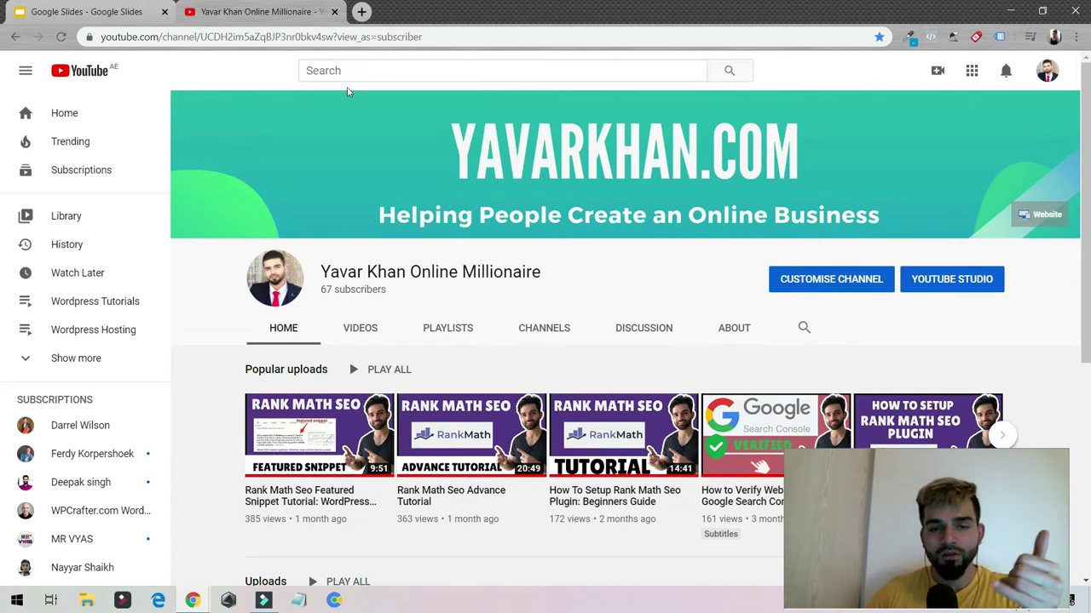
# Open the wordpress.org website in a new browser tab
pyautogui.click(141, 9)
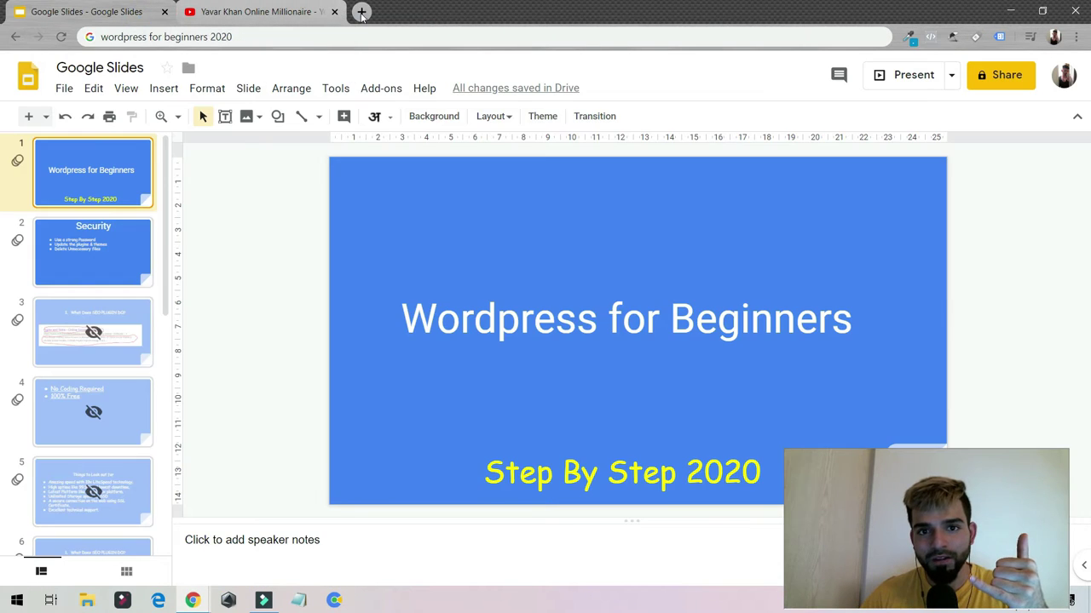
pyautogui.click(362, 12)
pyautogui.write('wor')
pyautogui.press('Return')
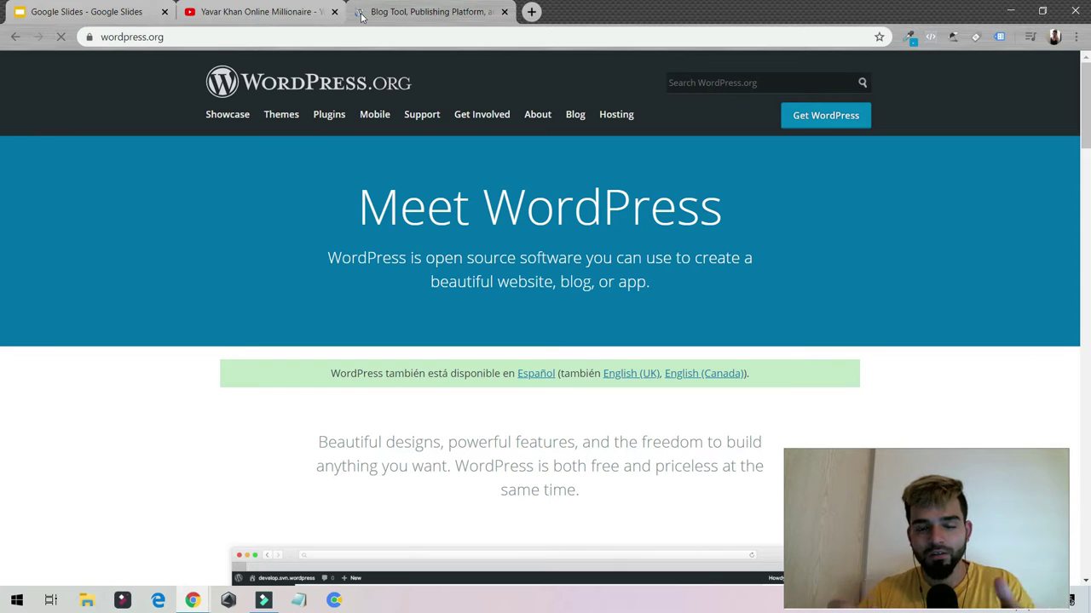
# Open the bluehost.com website in another new browser tab
pyautogui.hotkey('ctrl', 't')
pyautogui.write('blu')
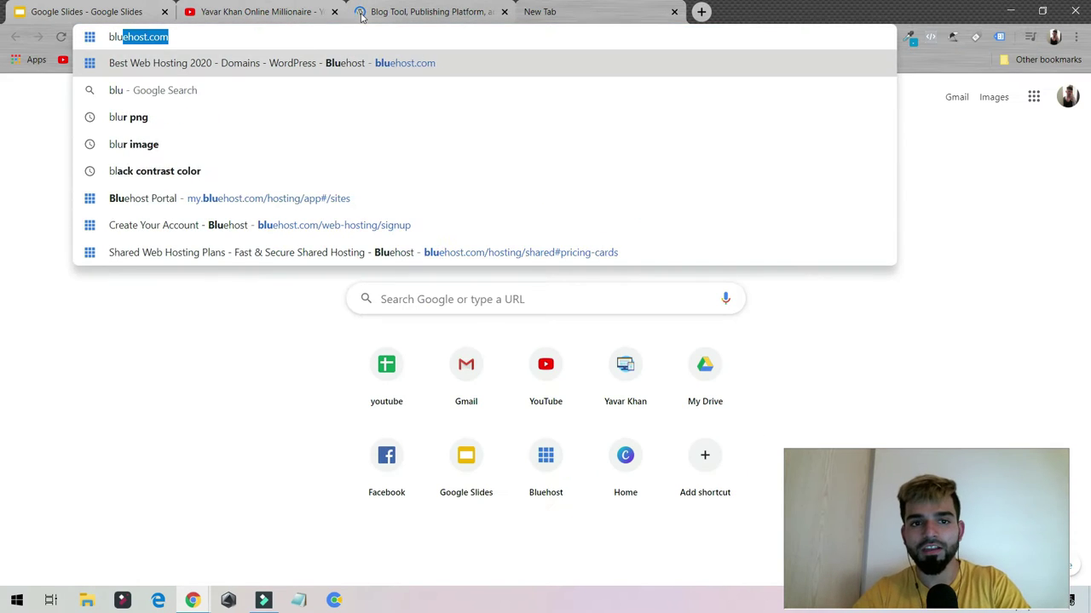
pyautogui.press('Return')
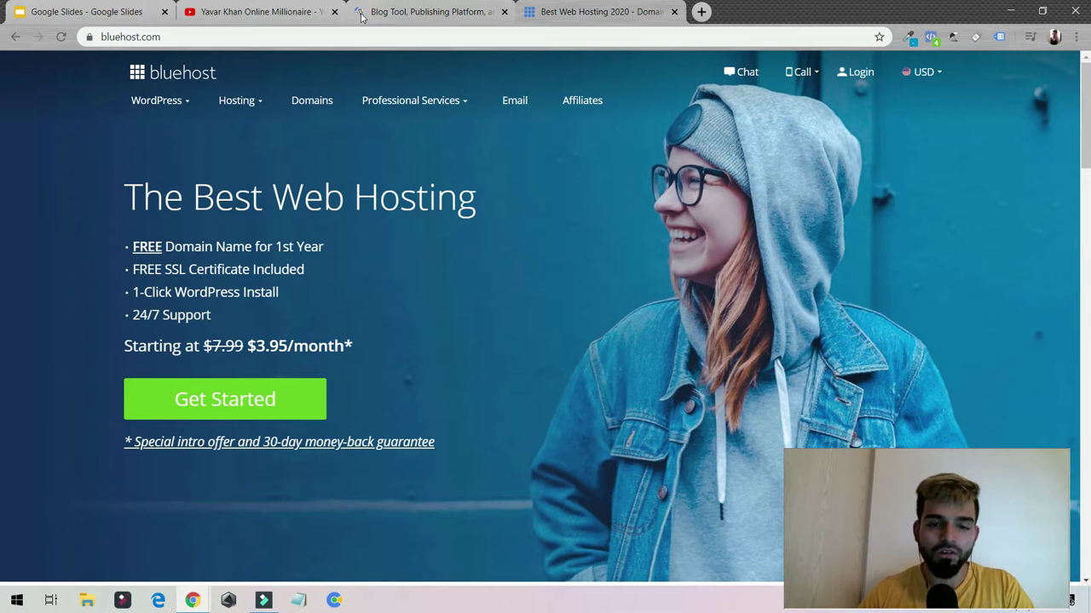
pyautogui.moveTo(126, 198); pyautogui.dragTo(448, 201)
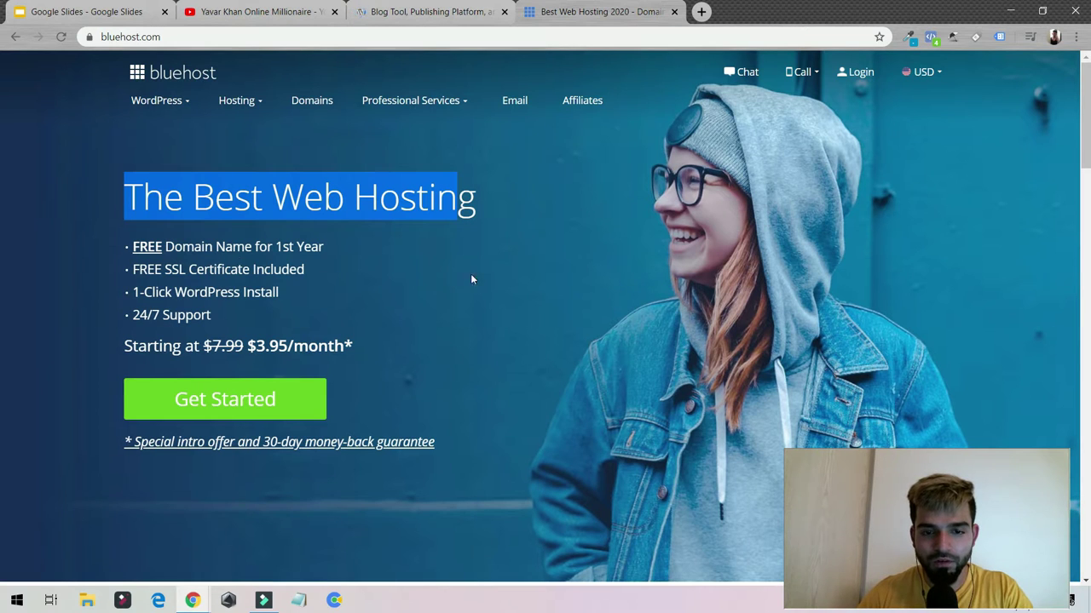
pyautogui.moveTo(443, 450); pyautogui.dragTo(123, 460)
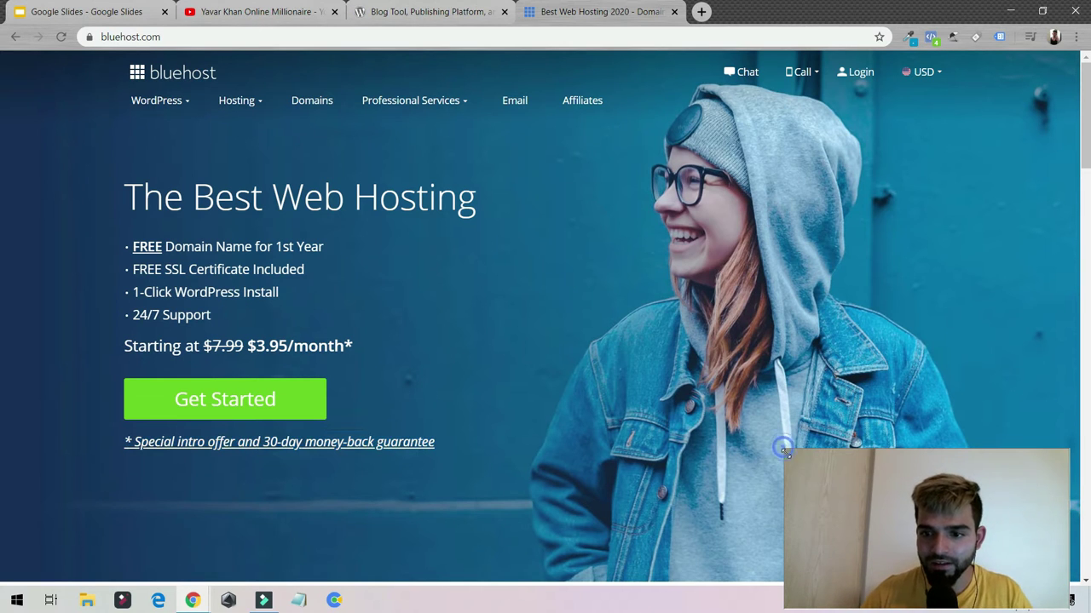
pyautogui.moveTo(785, 454)
pyautogui.mouseDown()
pyautogui.moveTo(584, 346)
pyautogui.moveTo(488, 322)
pyautogui.moveTo(621, 207)
pyautogui.moveTo(614, 225)
pyautogui.mouseUp()
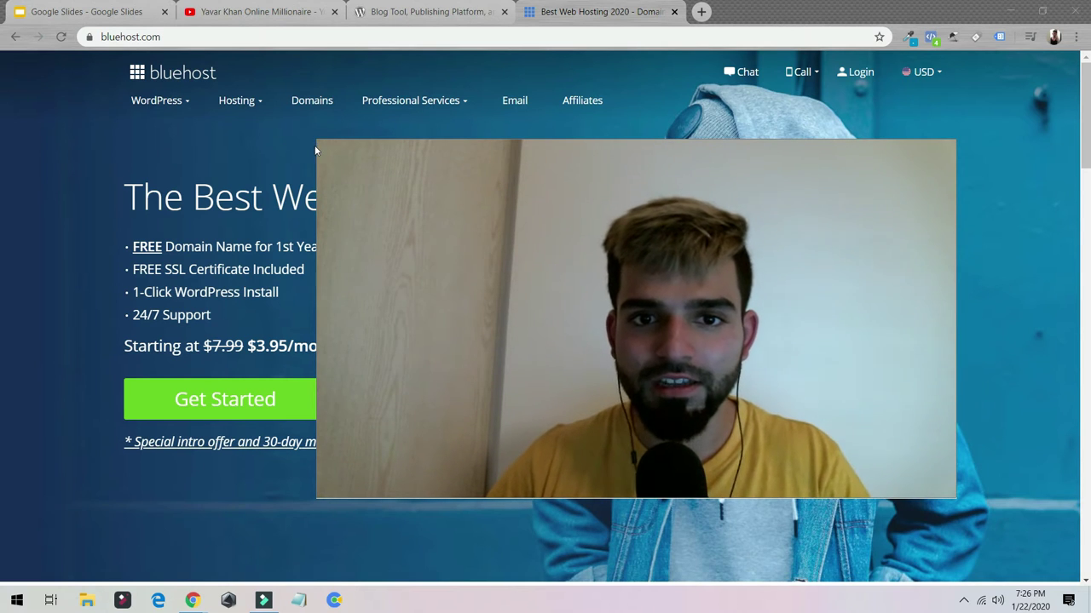
pyautogui.moveTo(316, 138); pyautogui.dragTo(609, 271)
pyautogui.moveTo(826, 376); pyautogui.dragTo(948, 503)
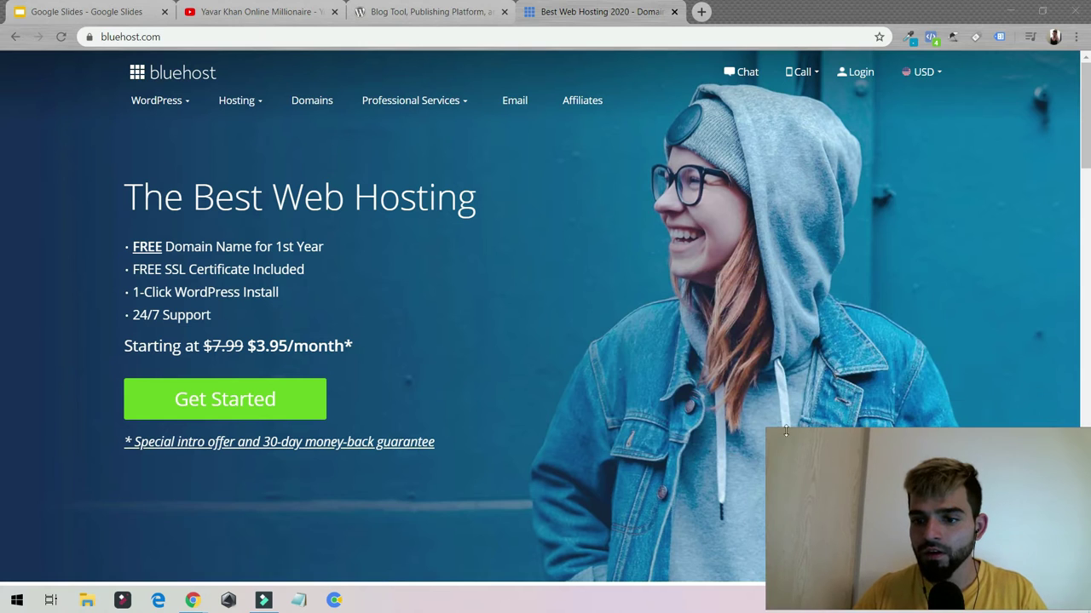
pyautogui.click(859, 72)
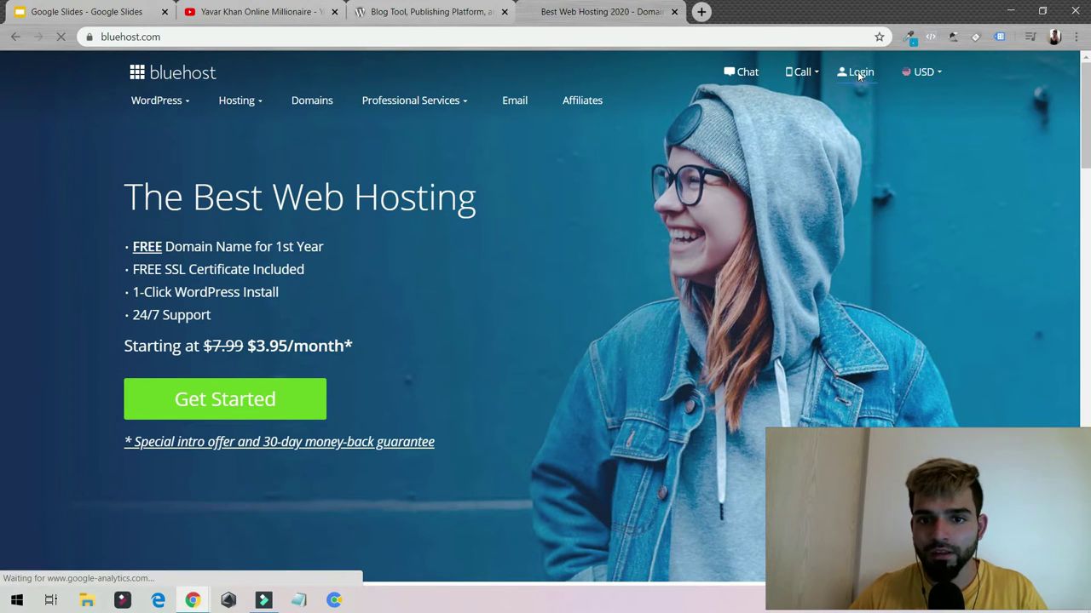
pyautogui.click(13, 38)
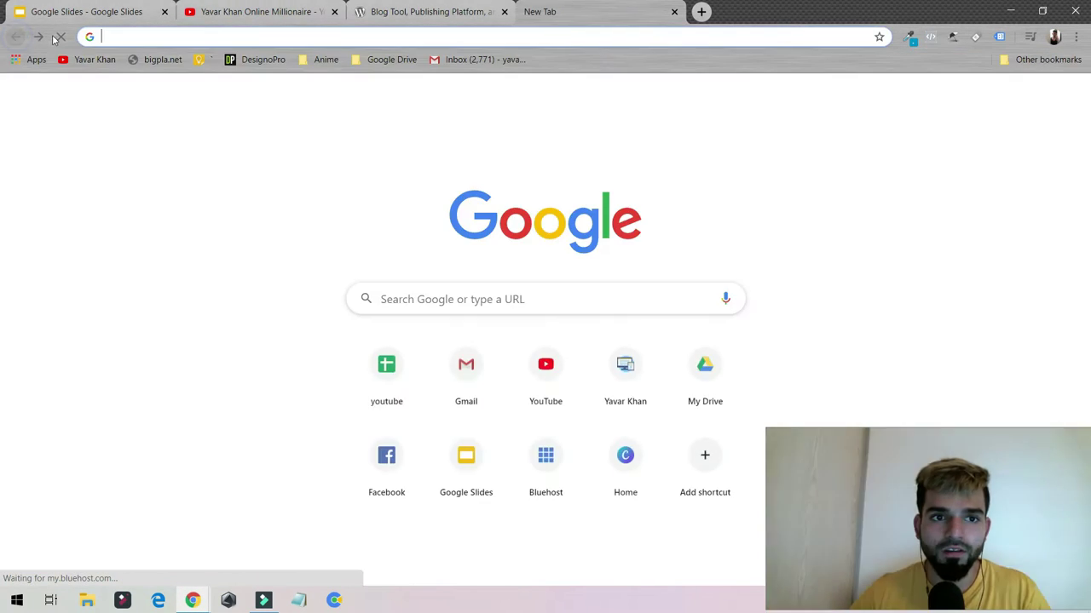
pyautogui.click(39, 37)
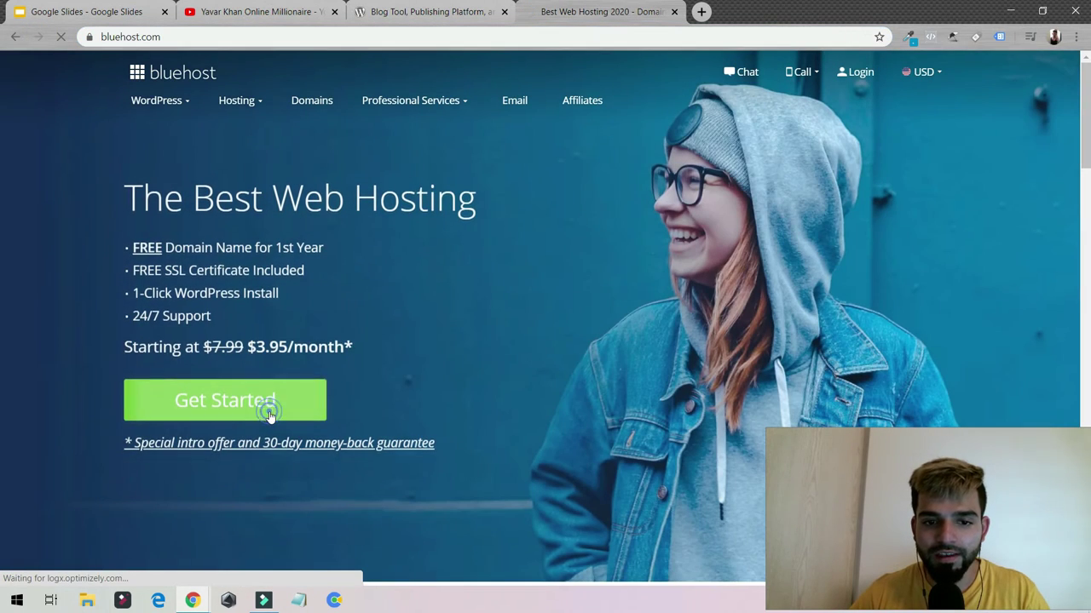
# Start a hosting sign-up with the Choice Plus plan and choose to create the domain later
pyautogui.click(247, 405)
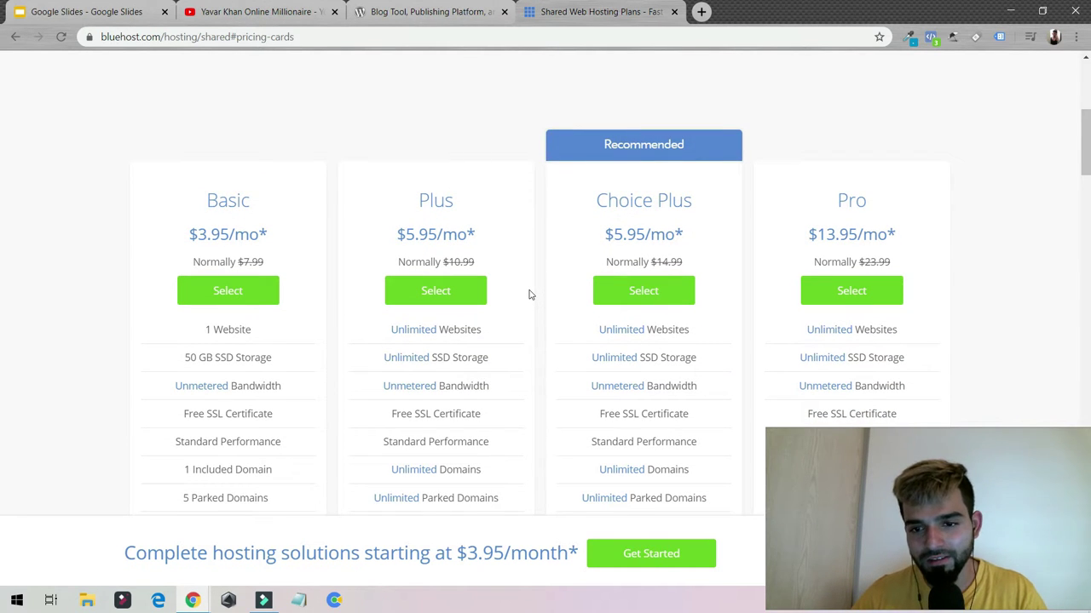
pyautogui.click(644, 292)
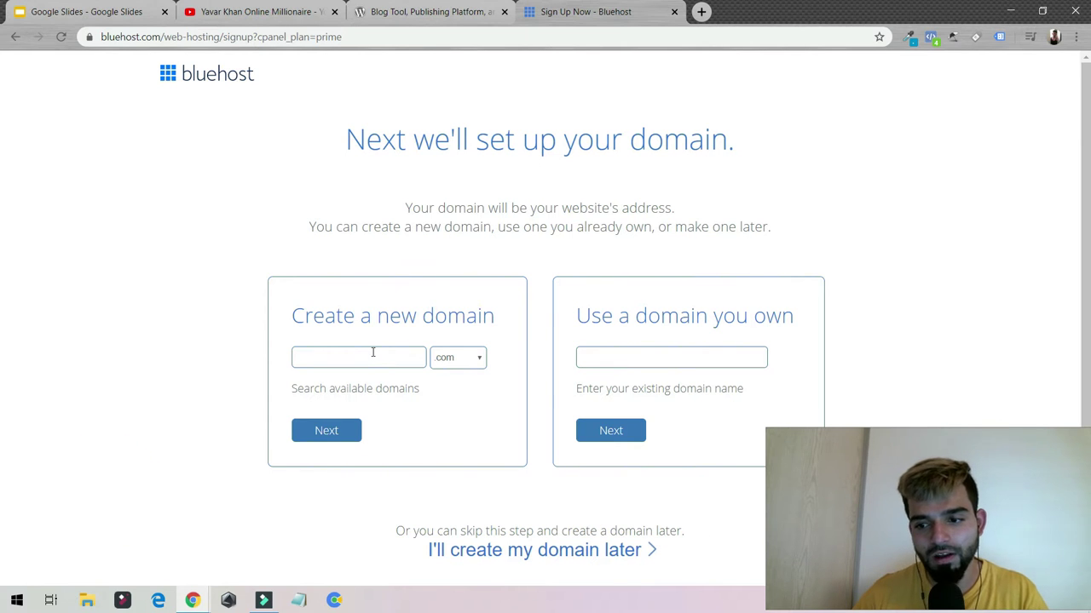
pyautogui.scroll(-1, 416, 350)
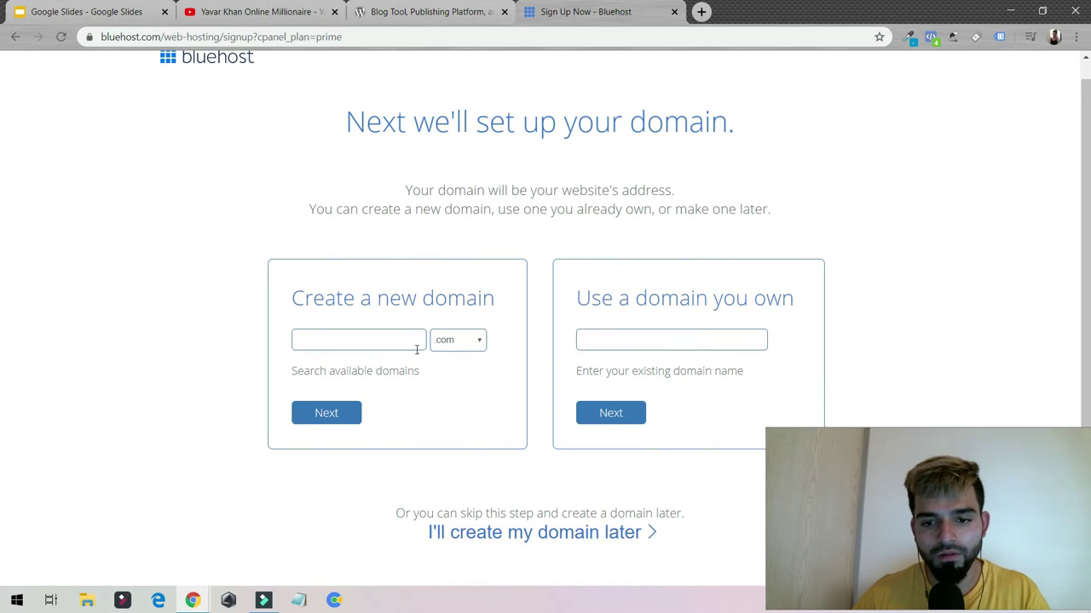
pyautogui.click(532, 533)
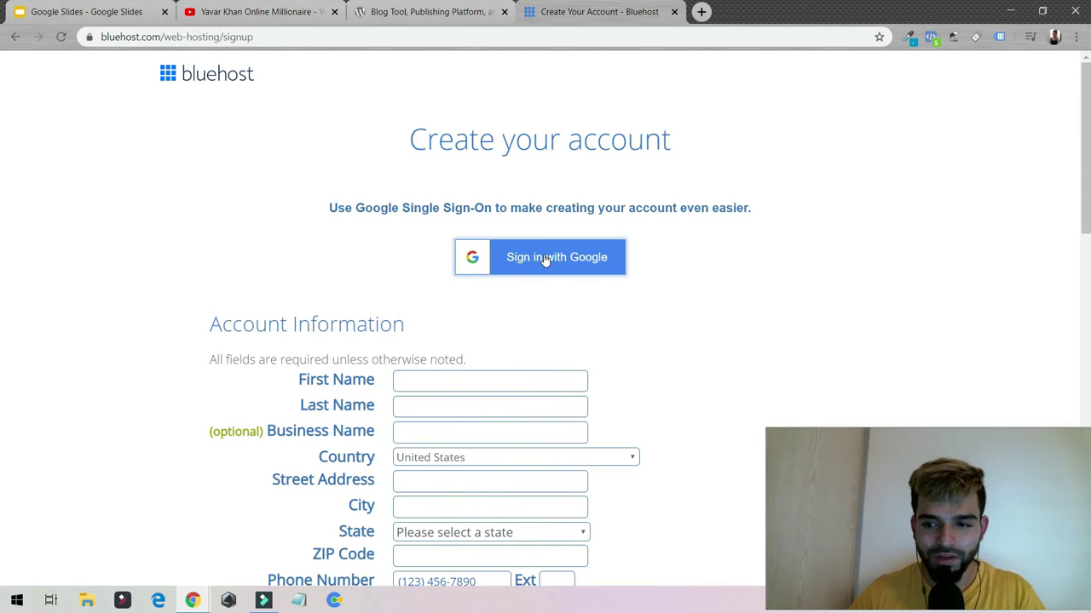
# Set the account plan to Choice Plus 12 Month Price and review the package extras and payment section of the sign-up form
pyautogui.scroll(-3, 392, 267)
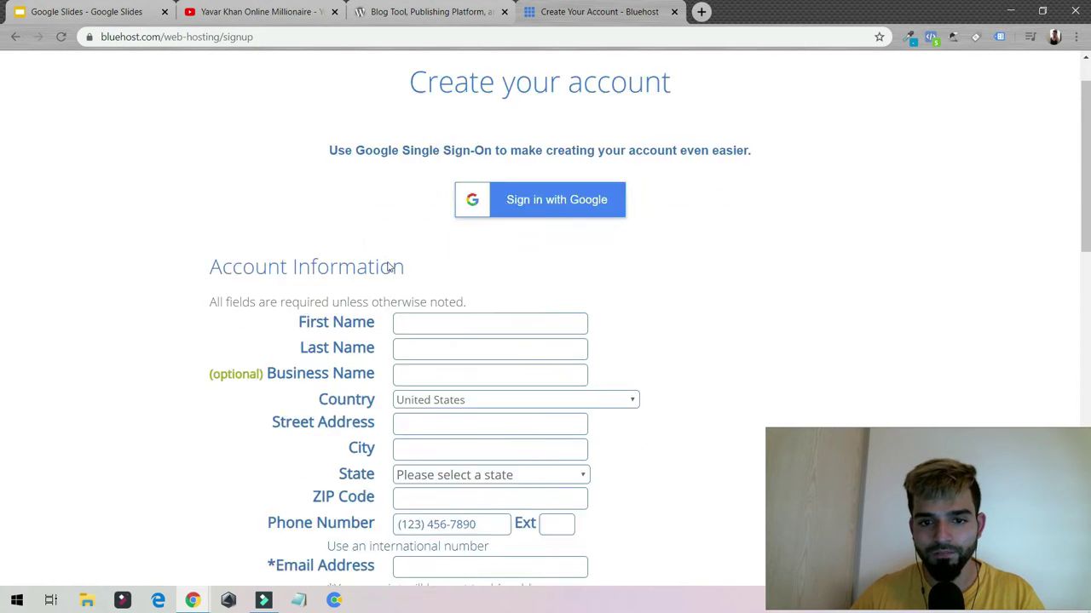
pyautogui.scroll(-3, 388, 164)
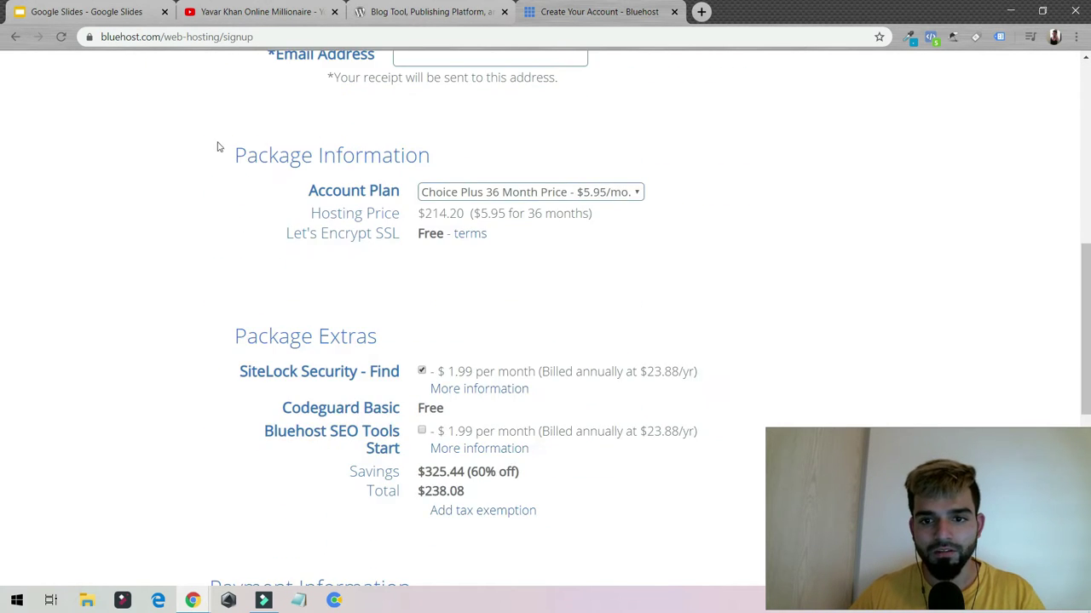
pyautogui.click(490, 193)
pyautogui.click(513, 210)
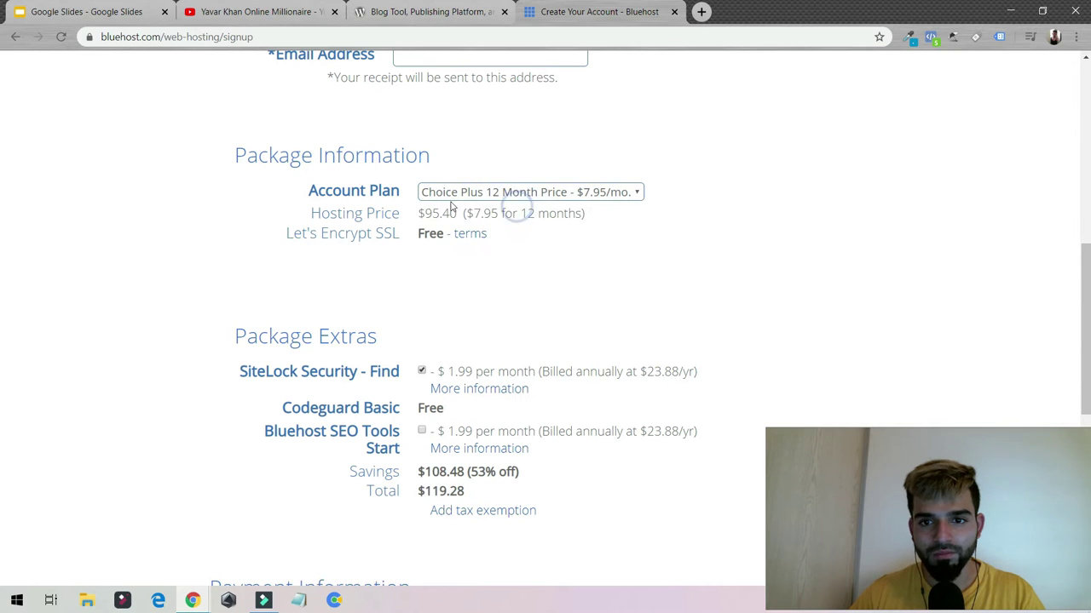
pyautogui.scroll(-3, 539, 246)
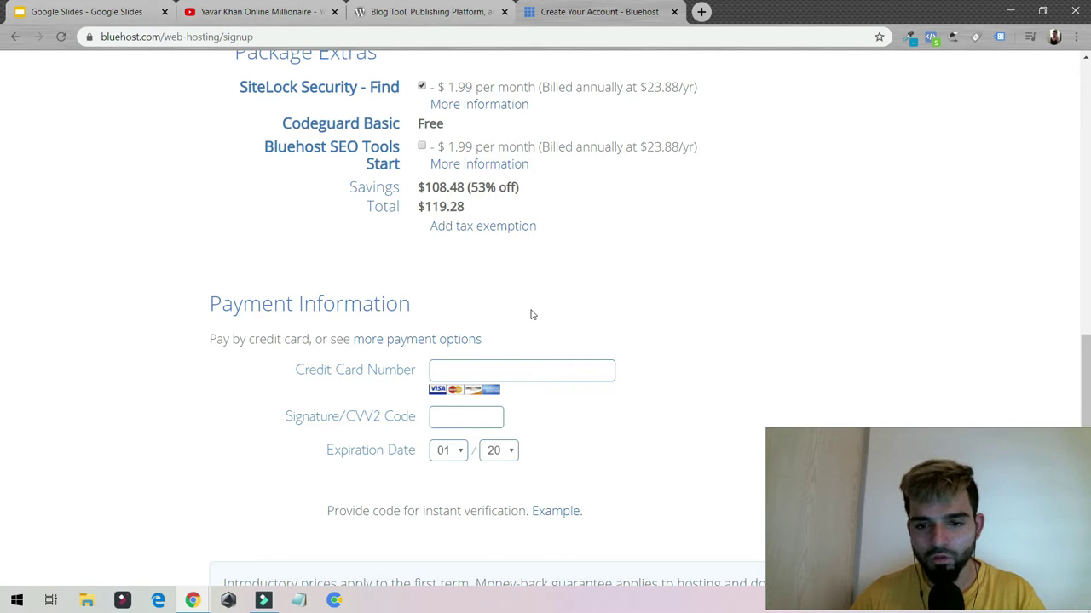
pyautogui.scroll(15, 491, 273)
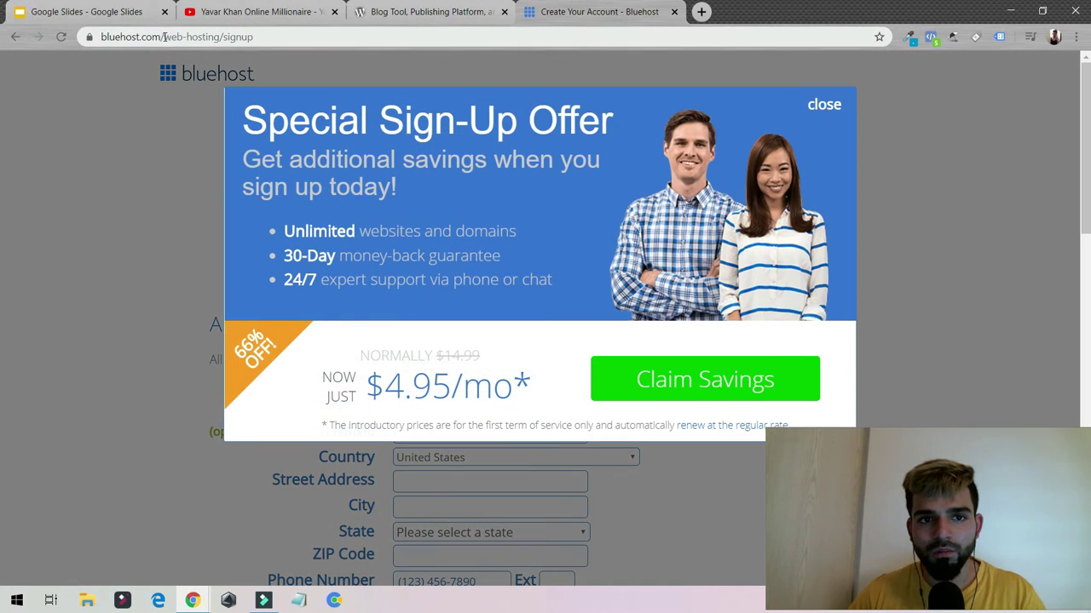
# Return to the bluehost.com home page and log in to the existing hosting account
pyautogui.moveTo(218, 36); pyautogui.dragTo(311, 37)
pyautogui.press('BackSpace')
pyautogui.press('Return')
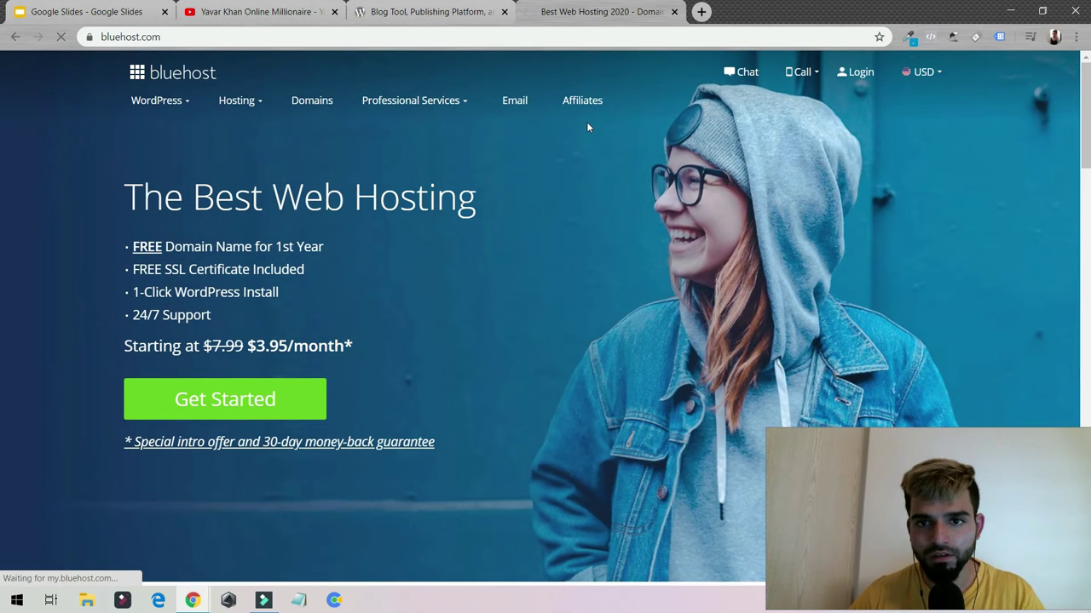
pyautogui.click(859, 73)
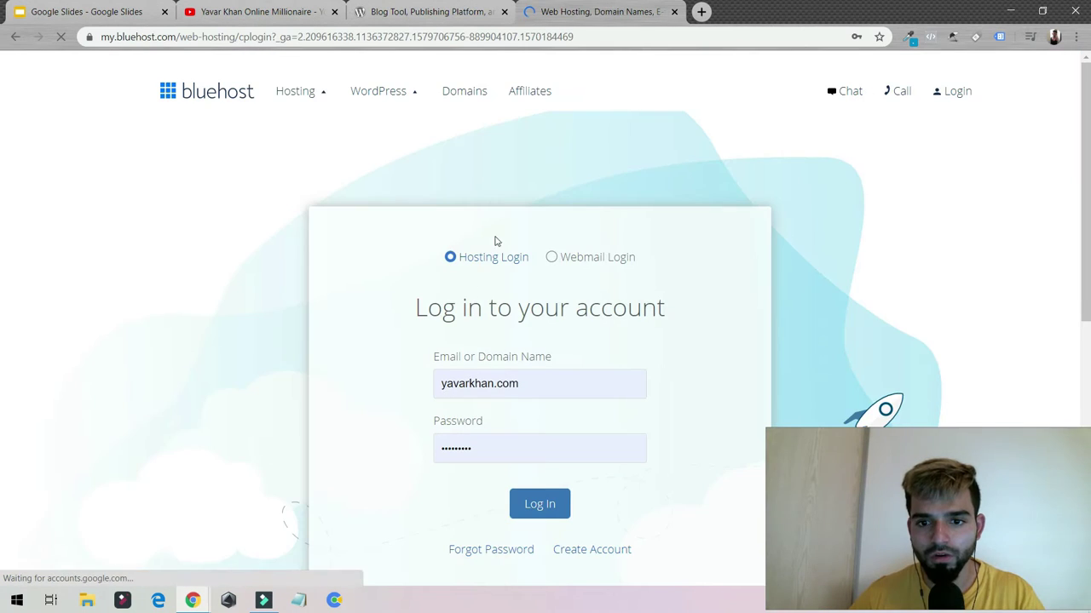
pyautogui.click(465, 419)
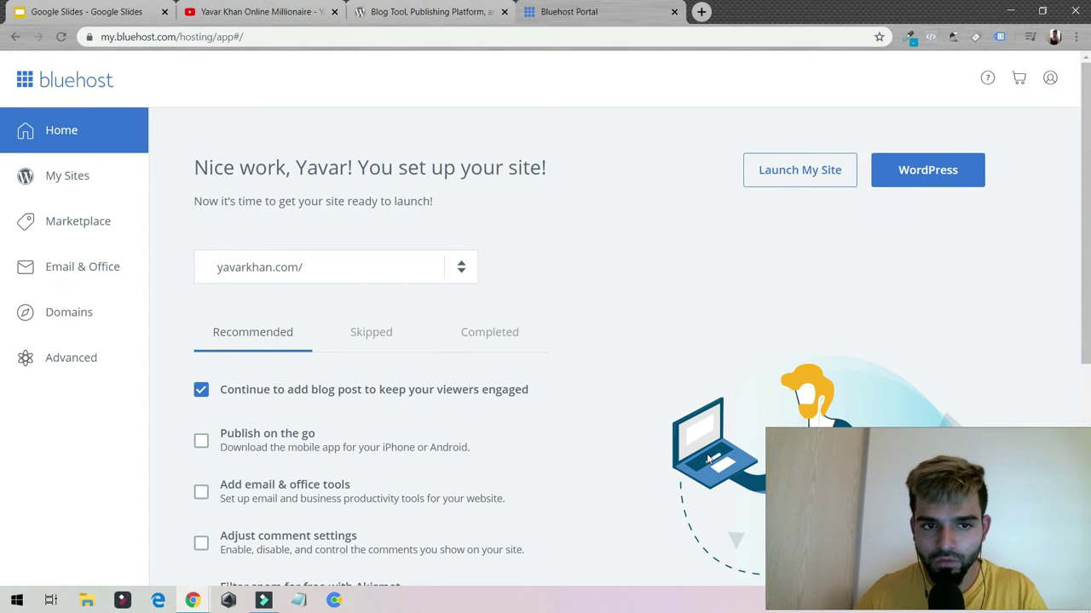
# Start creating a new WordPress site under My Sites with the site name "you are the best"
pyautogui.click(99, 175)
pyautogui.click(988, 151)
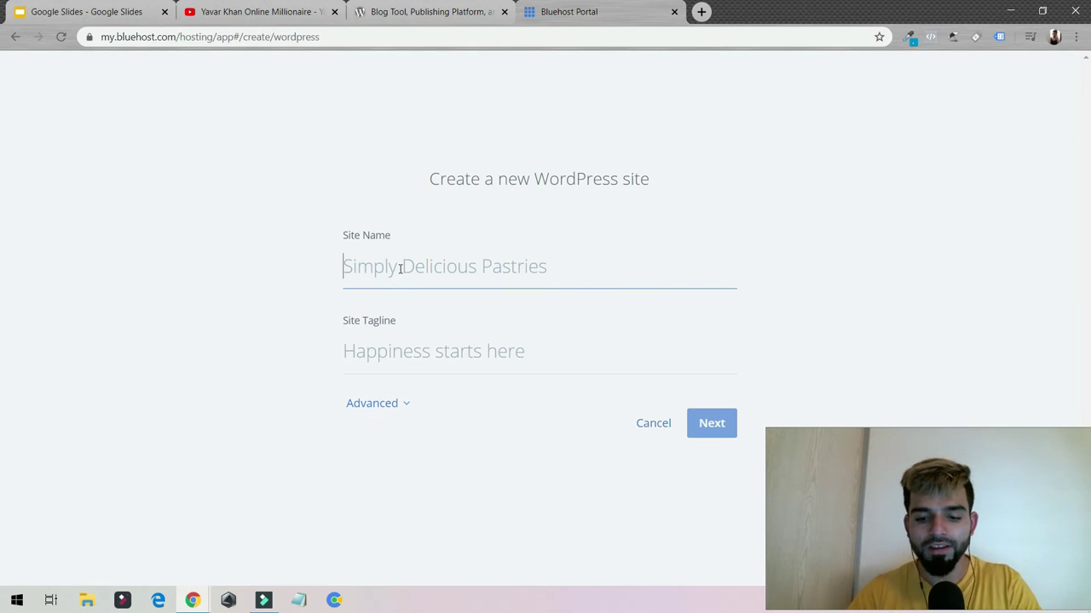
pyautogui.write('you are the best')
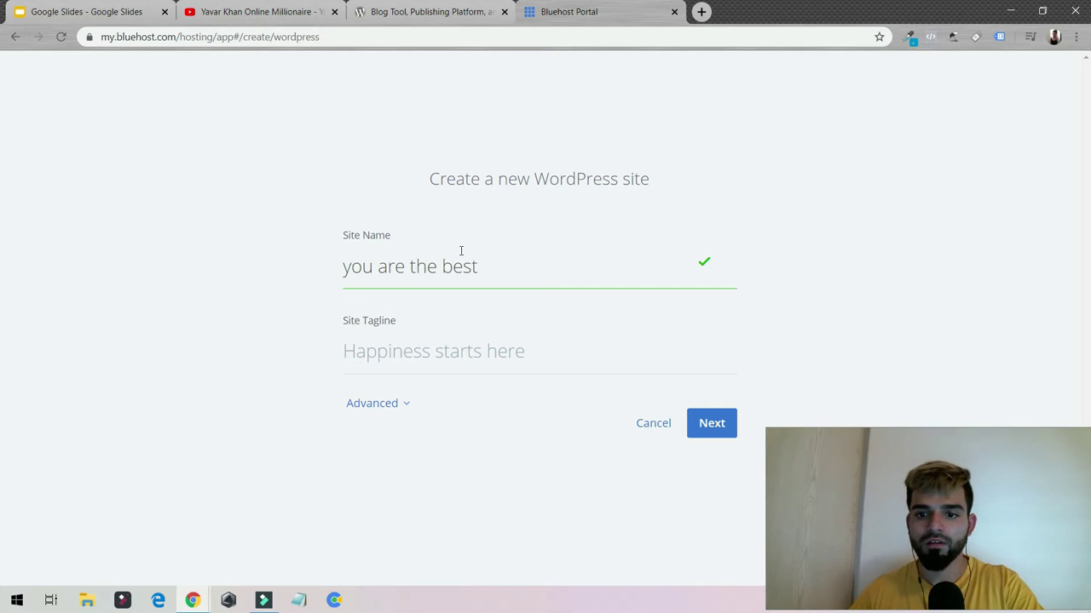
pyautogui.click(703, 423)
# Choose yaimabeauty.com as the domain for the new WordPress site
pyautogui.click(464, 269)
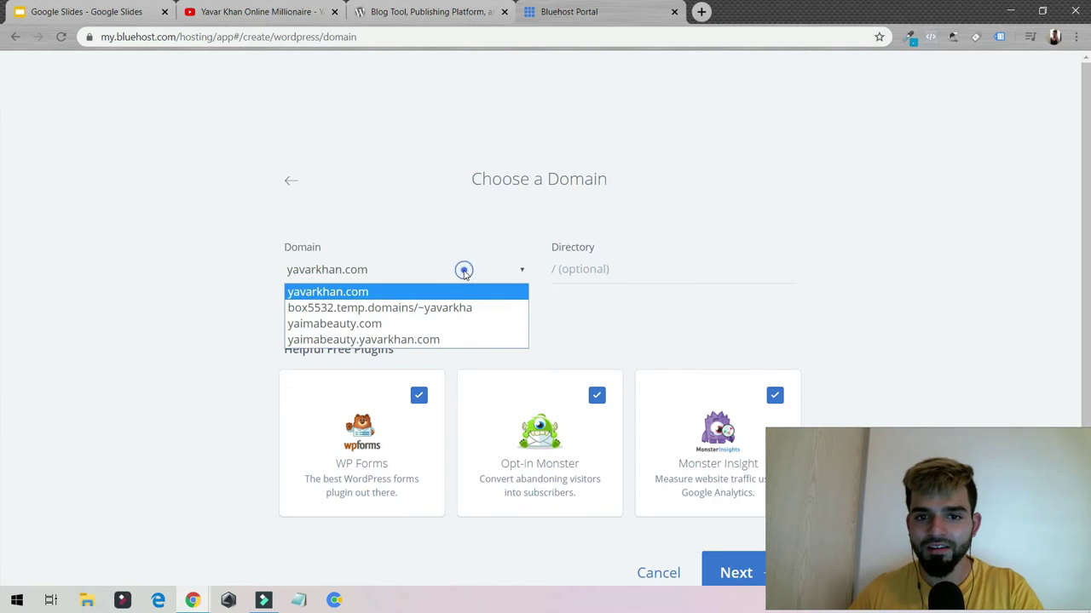
pyautogui.click(428, 324)
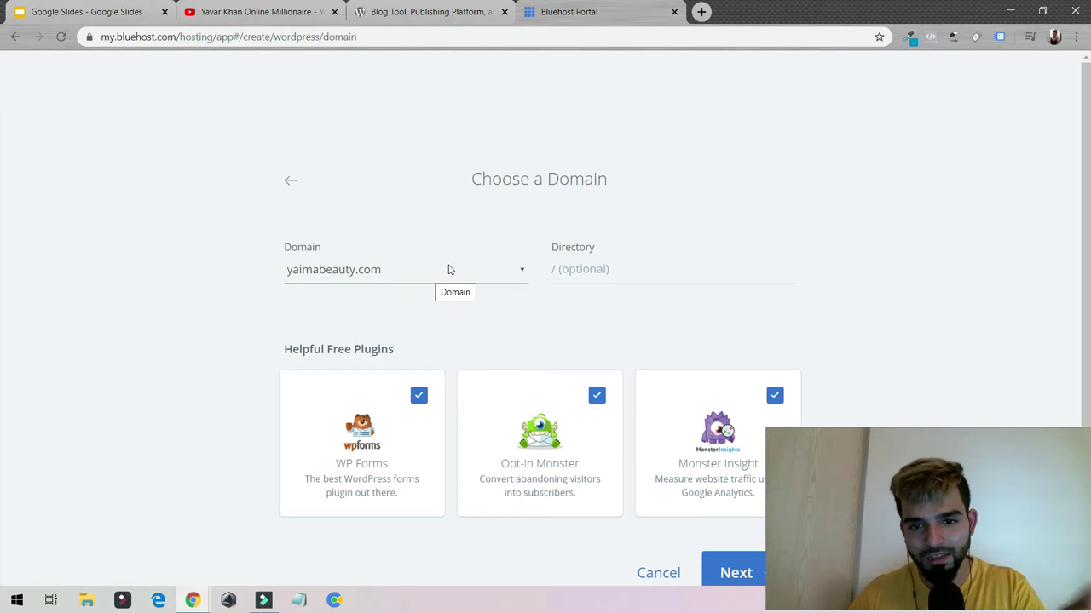
pyautogui.click(387, 276)
pyautogui.click(386, 274)
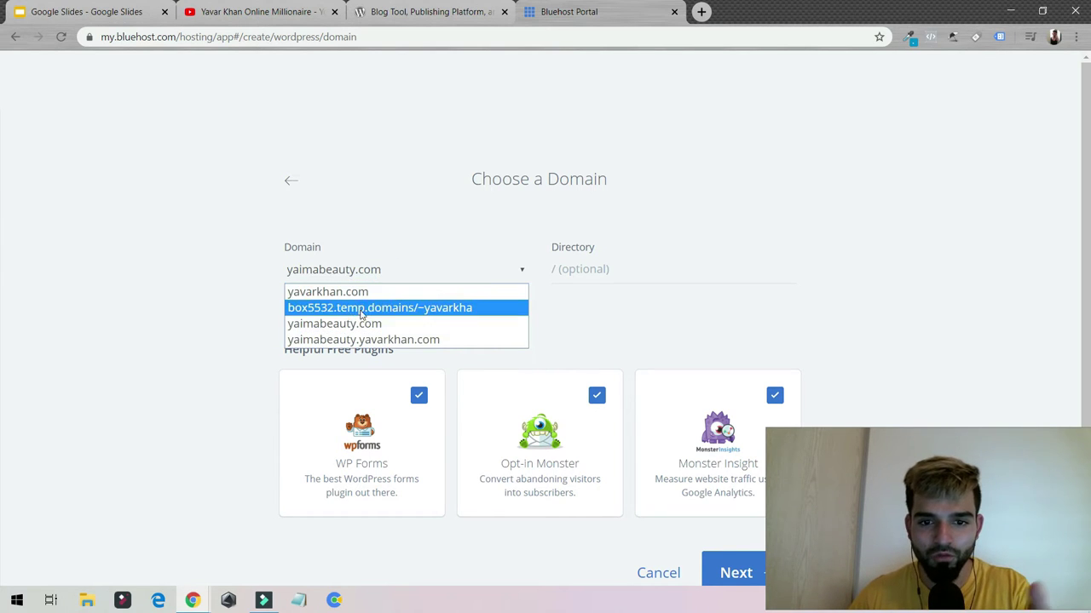
pyautogui.click(363, 326)
pyautogui.click(388, 275)
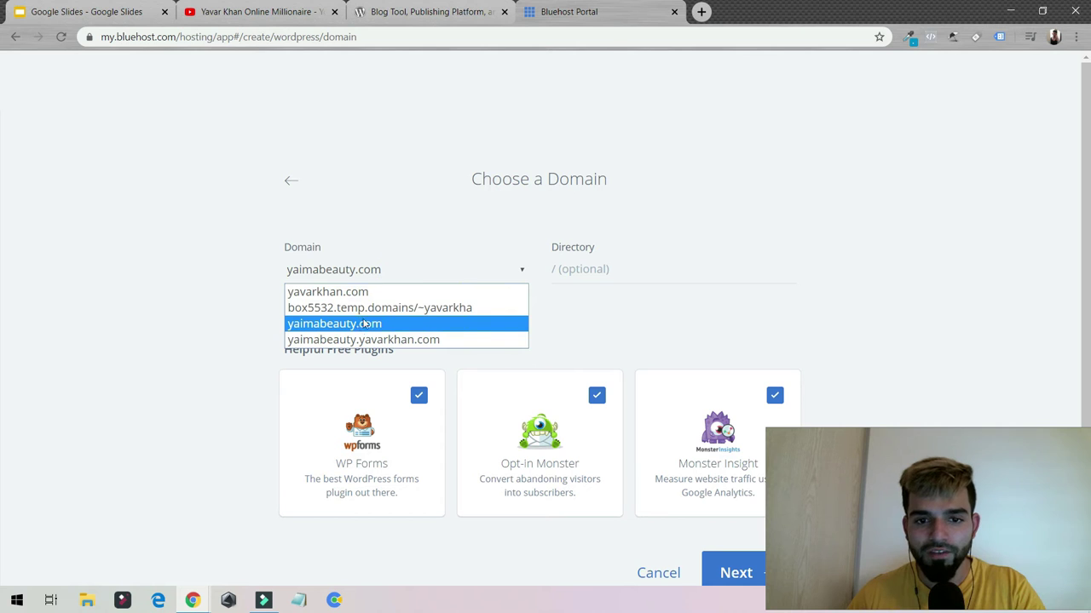
pyautogui.click(354, 325)
# Set the site's installation directory to /demo123
pyautogui.click(610, 267)
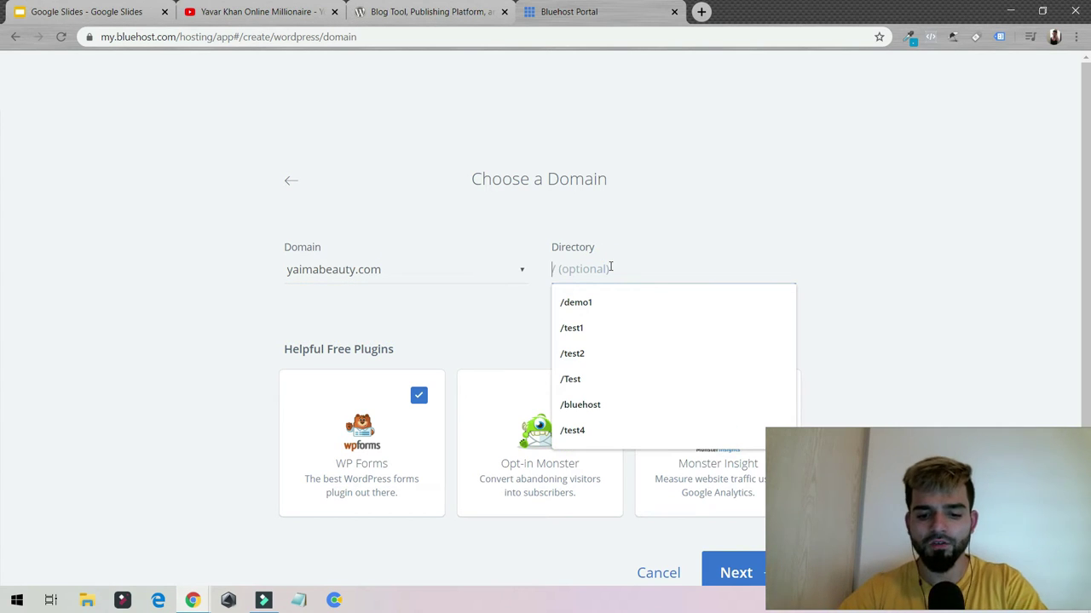
pyautogui.write('/demo')
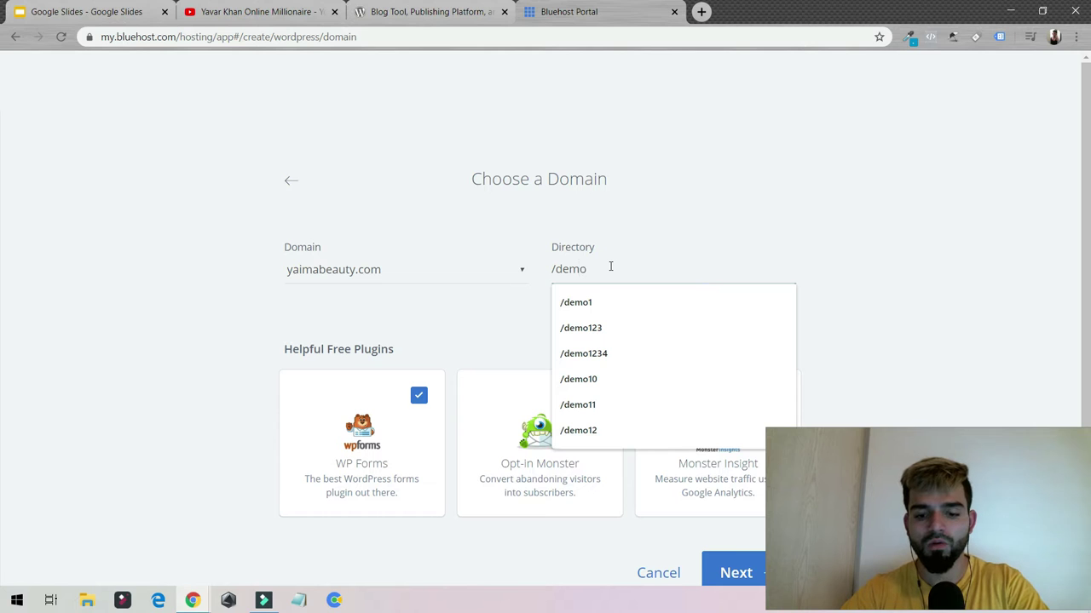
pyautogui.write('123')
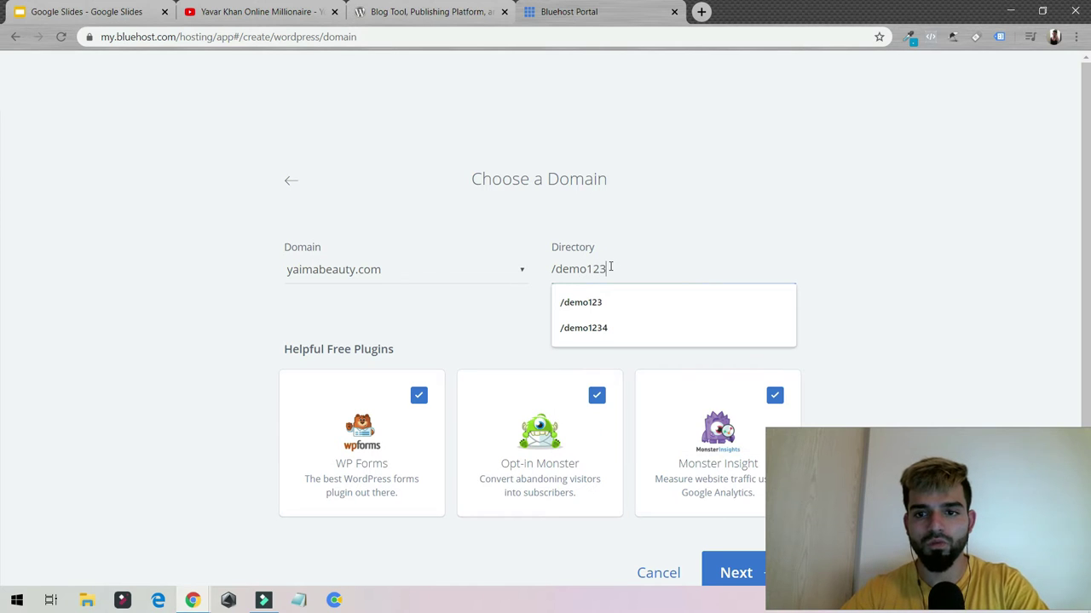
pyautogui.click(250, 317)
# Install WordPress with the WP Forms, Opt-in Monster and Monster Insight plugins included, and log in to the new site's admin area
pyautogui.scroll(-1, 677, 409)
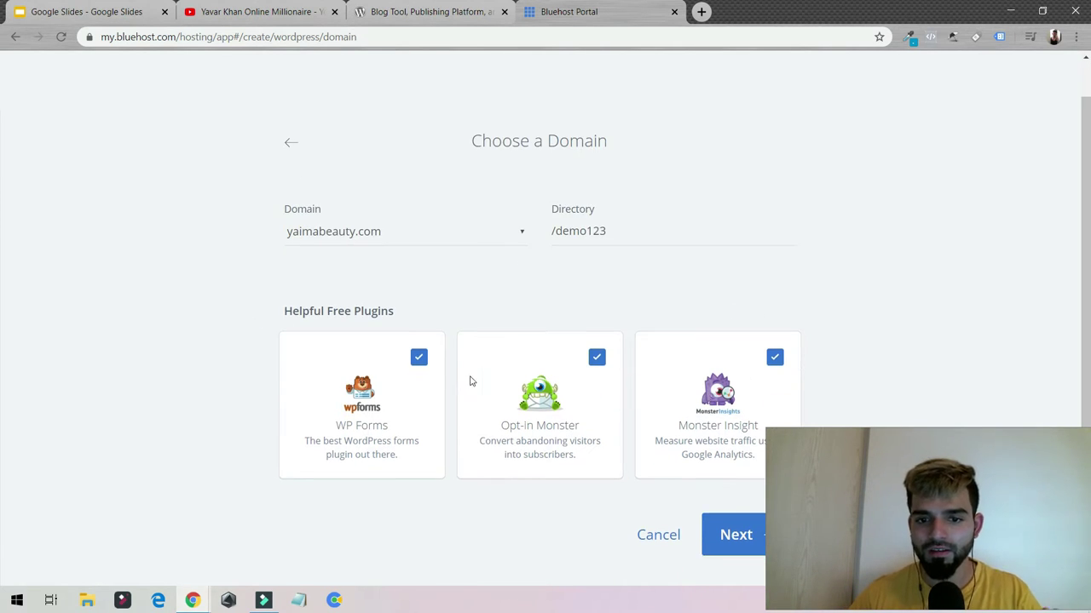
pyautogui.click(738, 534)
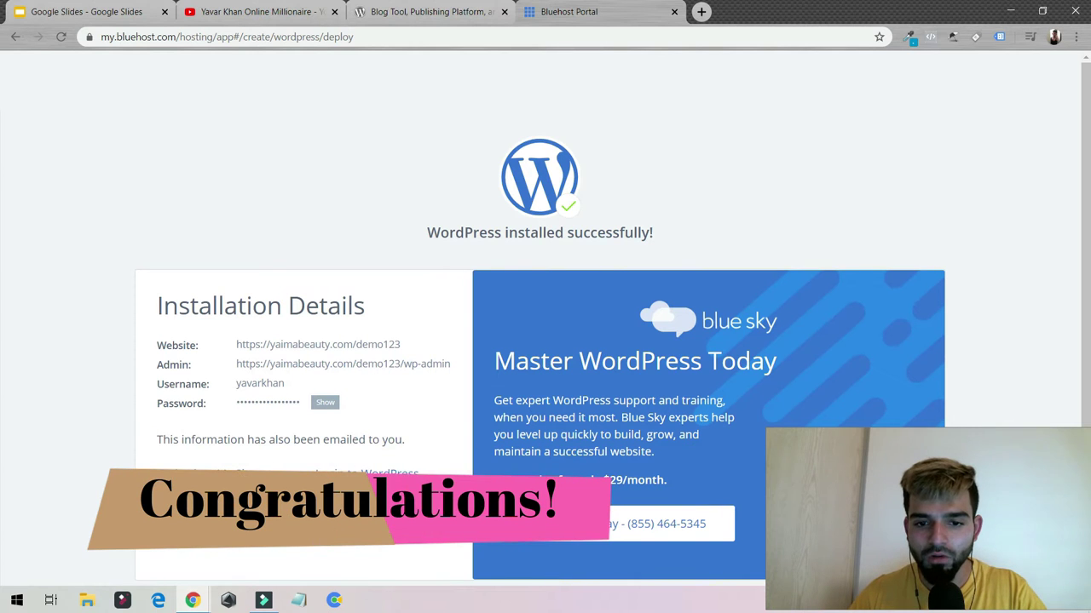
pyautogui.click(388, 473)
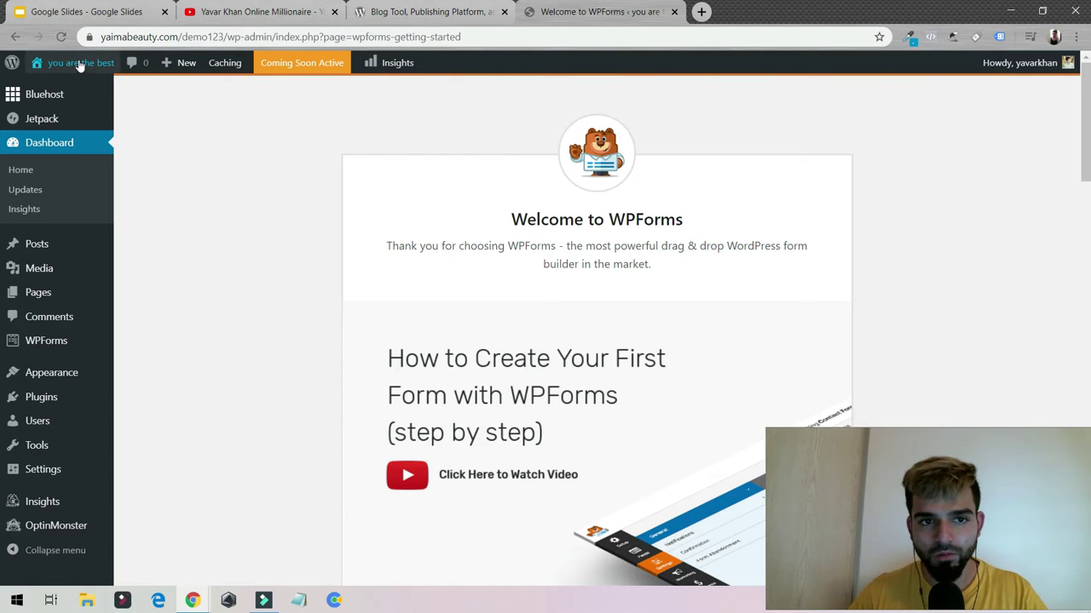
# View the new site's front page down to its footer in a separate tab and return to the admin area
pyautogui.moveTo(70, 77)
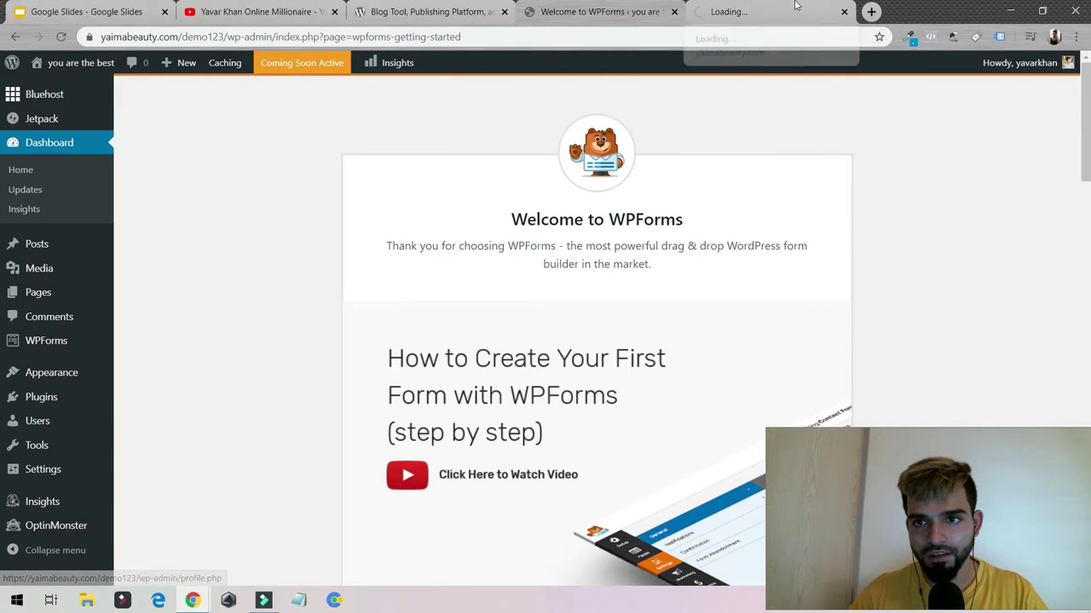
pyautogui.click(775, 12)
pyautogui.scroll(-2, 415, 195)
pyautogui.scroll(-5, 415, 195)
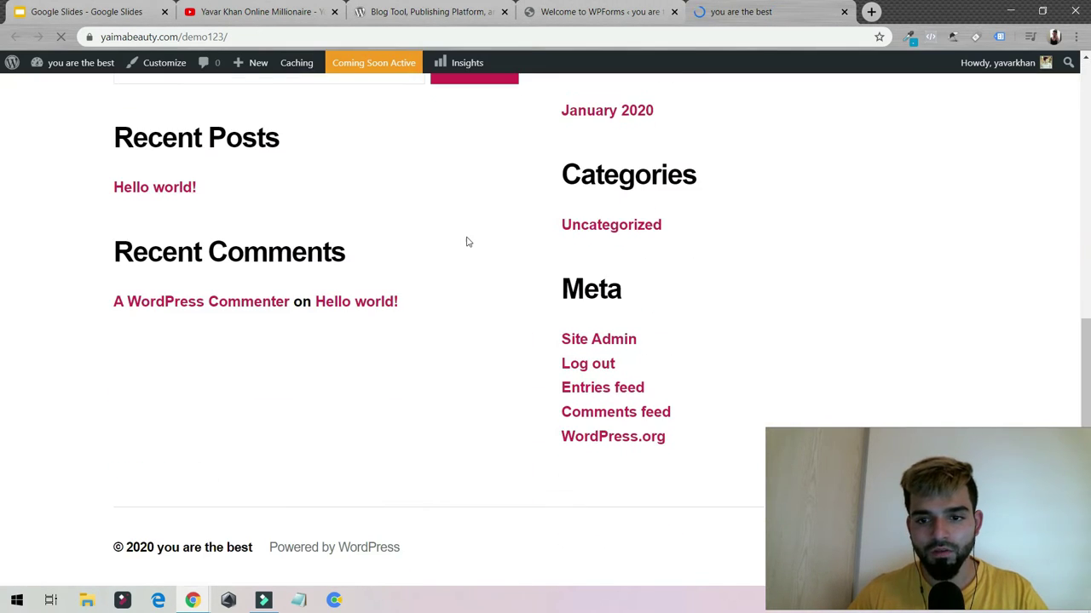
pyautogui.click(602, 11)
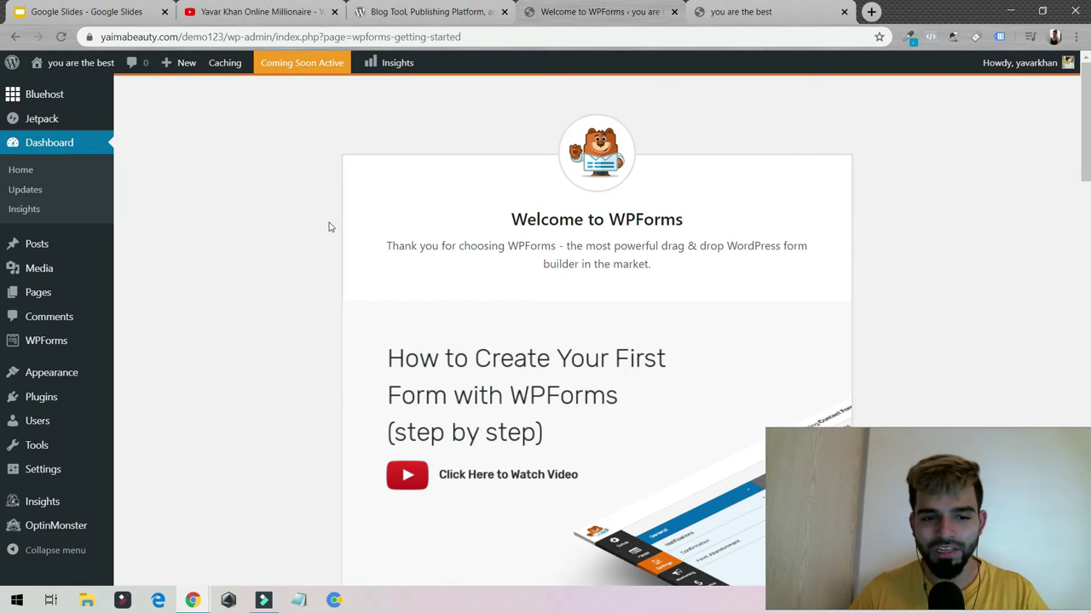
# Open the General Settings and review the site title, tagline, address and administration fields
pyautogui.moveTo(68, 468)
pyautogui.click(150, 433)
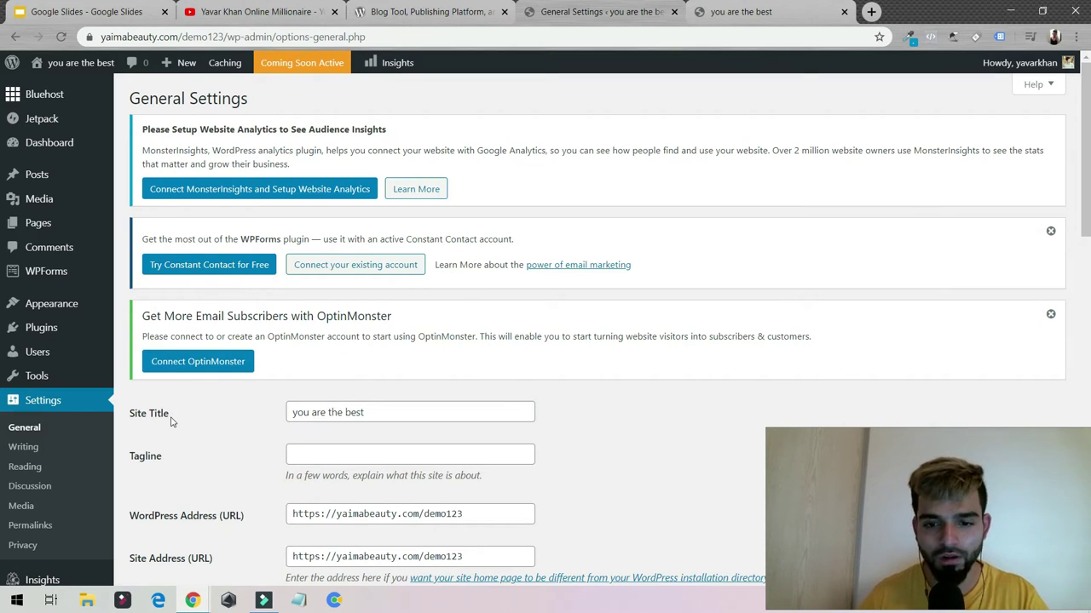
pyautogui.scroll(-3, 299, 312)
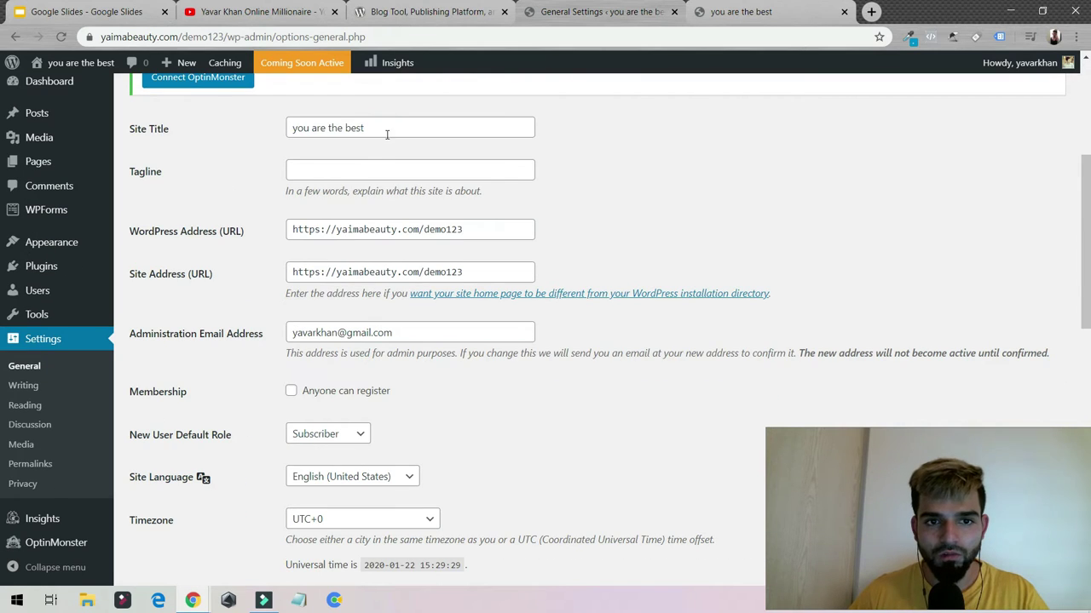
pyautogui.click(322, 165)
pyautogui.click(224, 165)
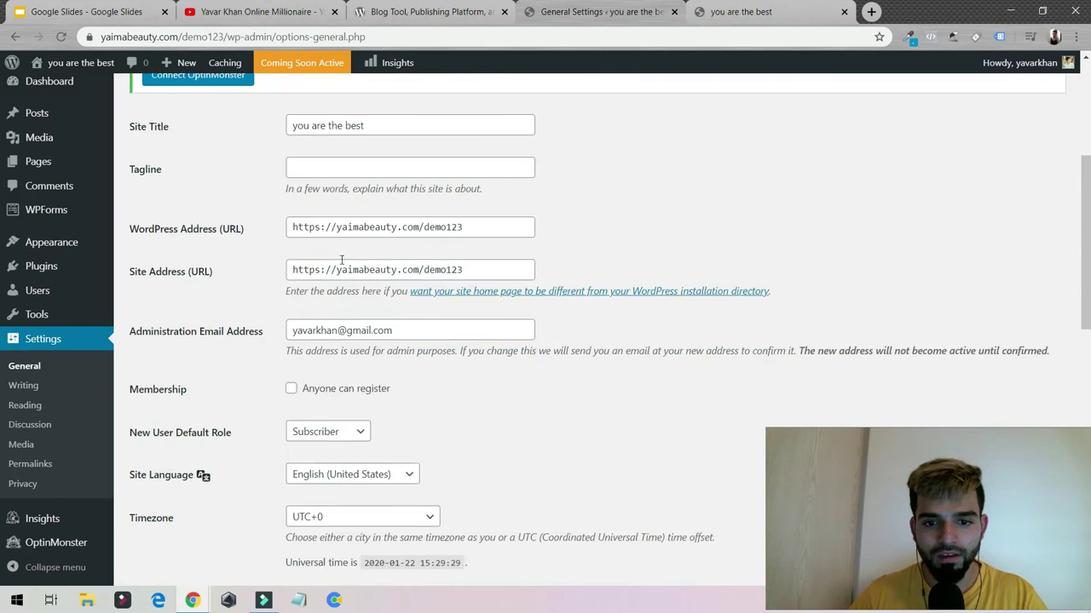
pyautogui.scroll(-3, 337, 277)
pyautogui.scroll(5, 337, 277)
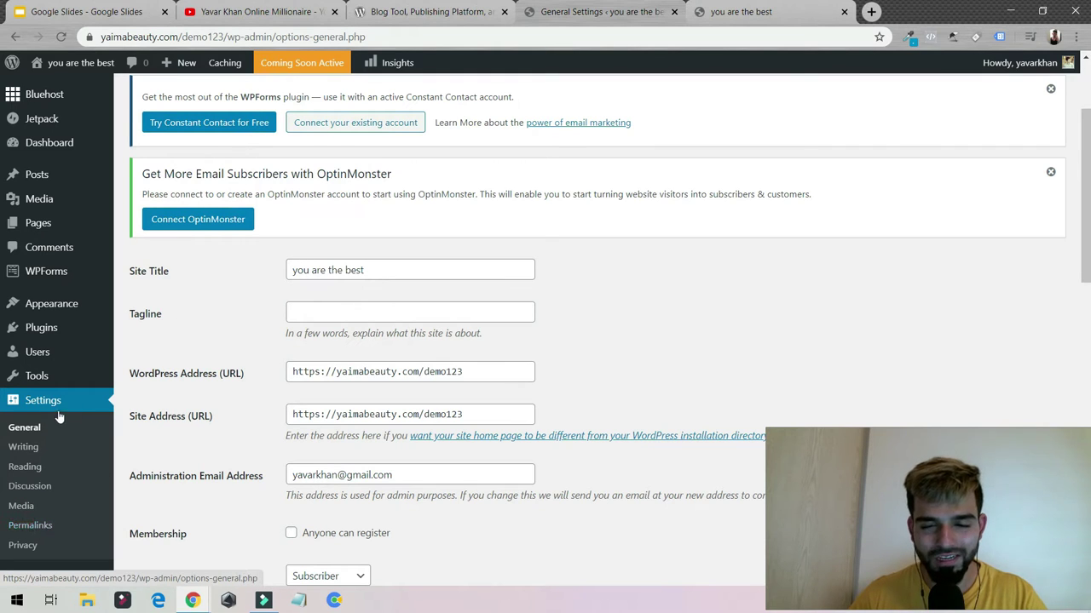
# Set the site's permalink structure to Post name and save the changes
pyautogui.click(33, 535)
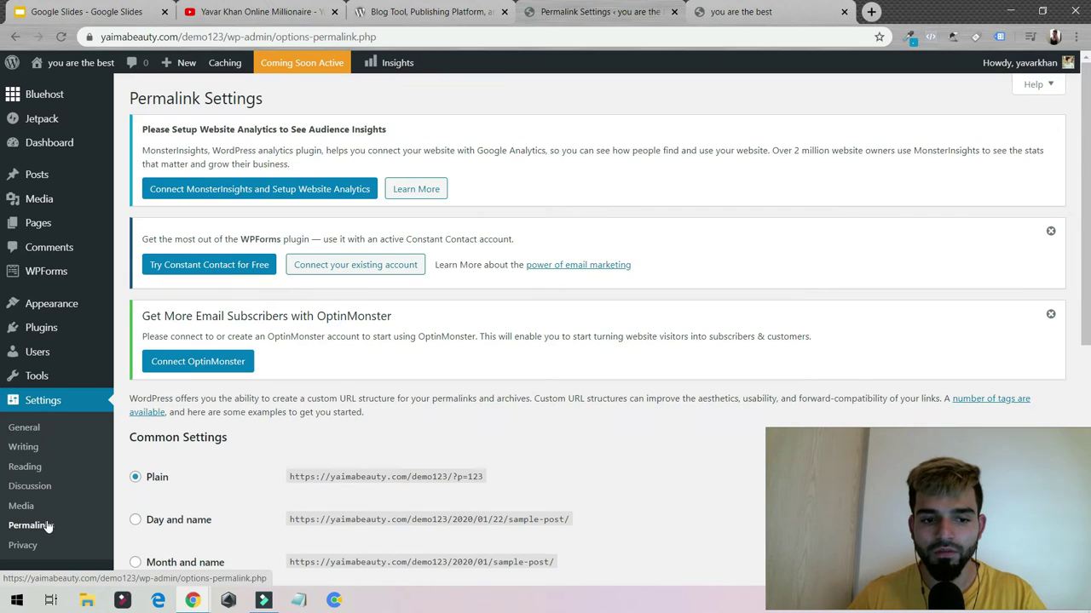
pyautogui.scroll(-4, 287, 446)
pyautogui.scroll(-1, 287, 446)
pyautogui.click(169, 368)
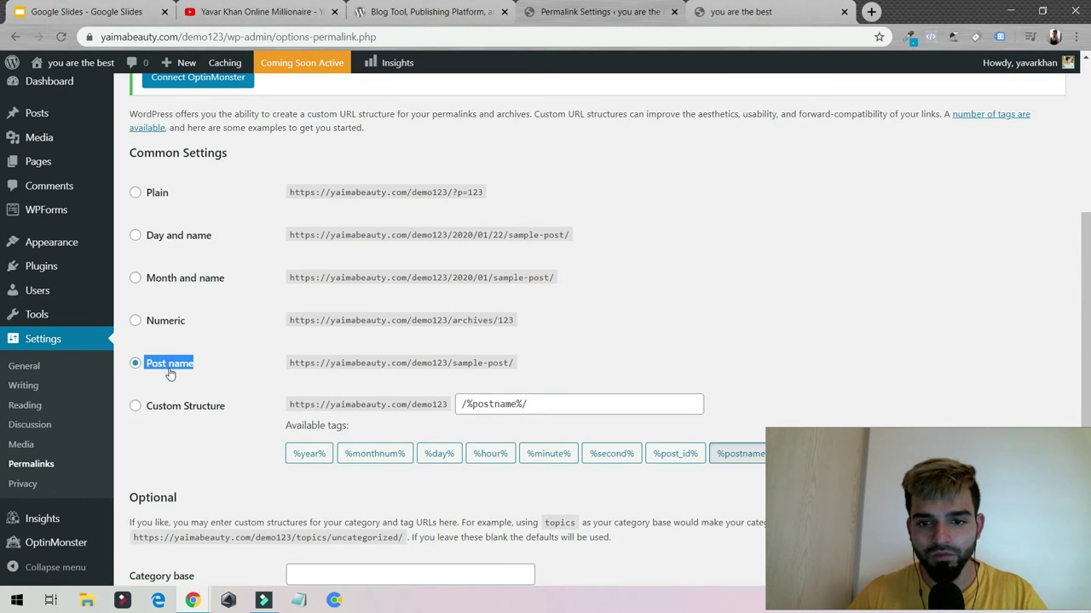
pyautogui.scroll(-2, 237, 410)
pyautogui.click(175, 516)
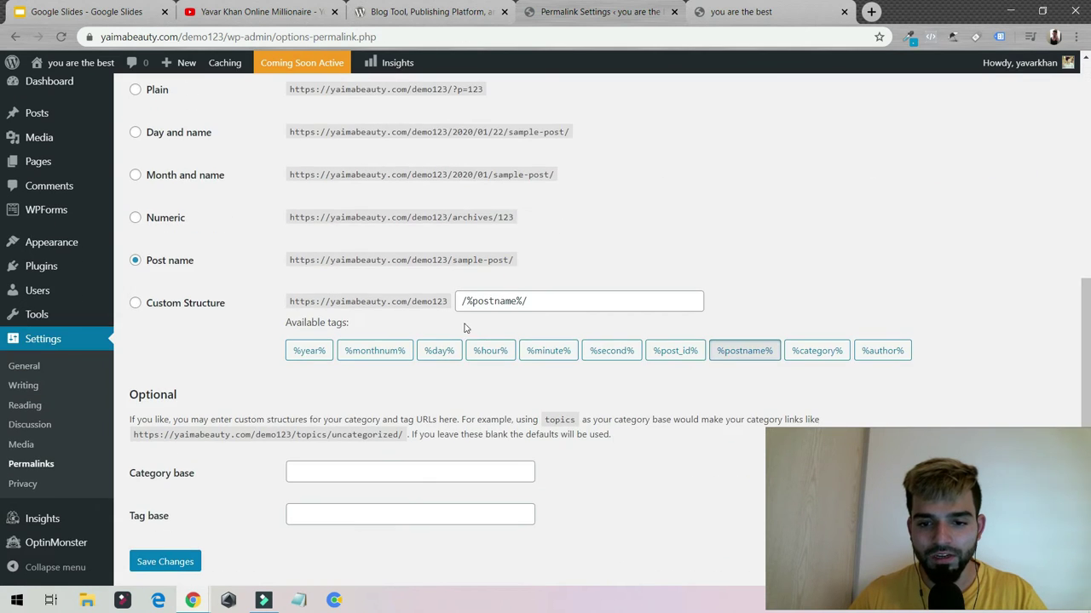
# Compare the example URLs of the Plain and Post name permalink structures
pyautogui.scroll(3, 460, 324)
pyautogui.scroll(1, 449, 322)
pyautogui.scroll(-2, 438, 264)
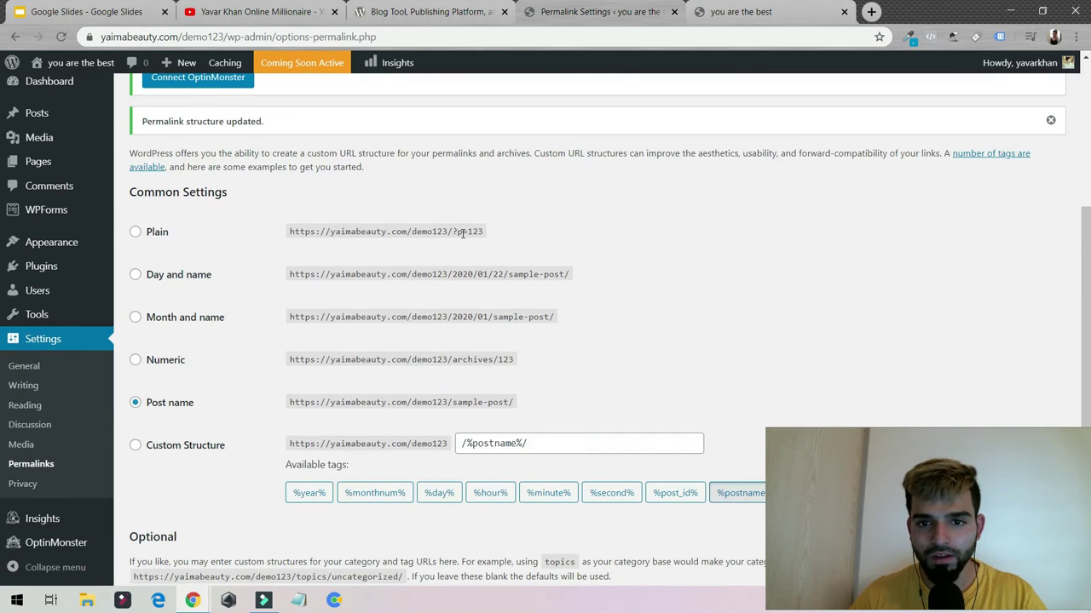
pyautogui.moveTo(440, 226); pyautogui.dragTo(287, 335)
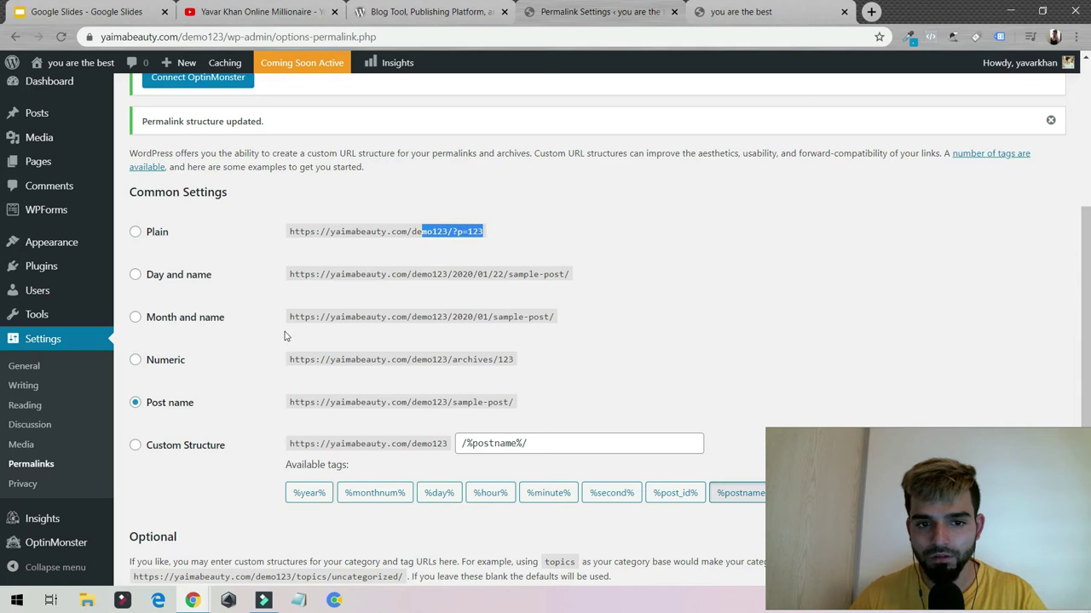
pyautogui.moveTo(452, 404); pyautogui.dragTo(522, 411)
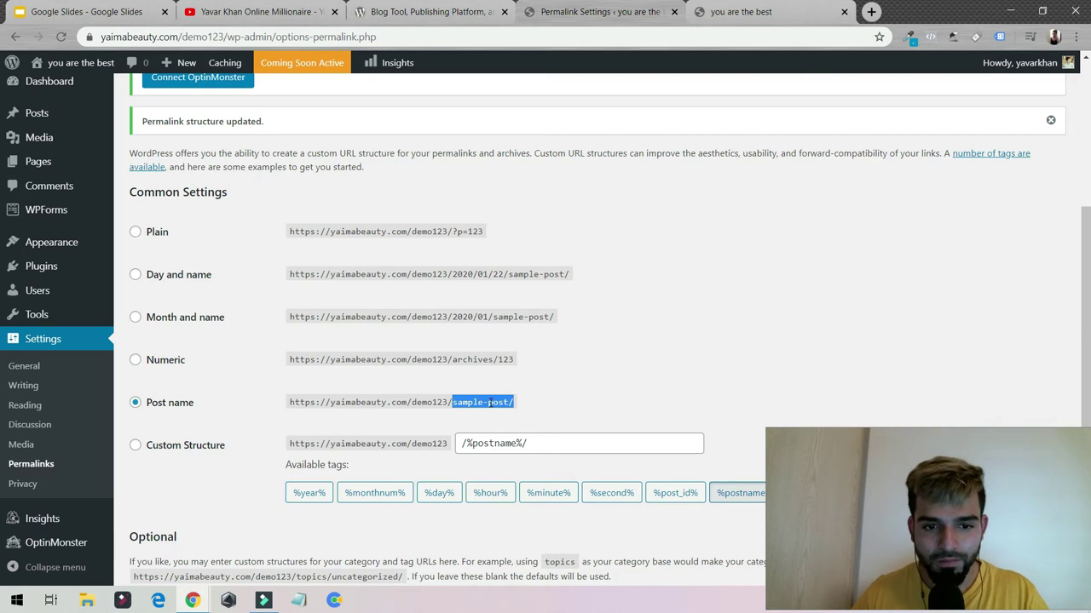
# Visit the live front page in another new tab, look over its default design and return to the Permalink Settings
pyautogui.moveTo(60, 64)
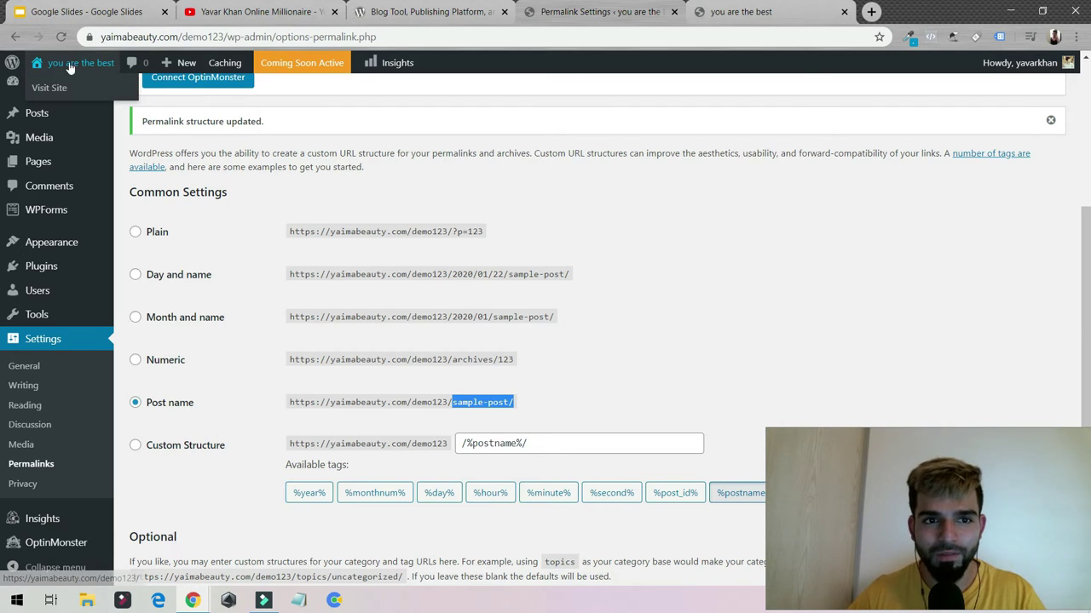
pyautogui.middleClick(69, 90)
pyautogui.click(813, 12)
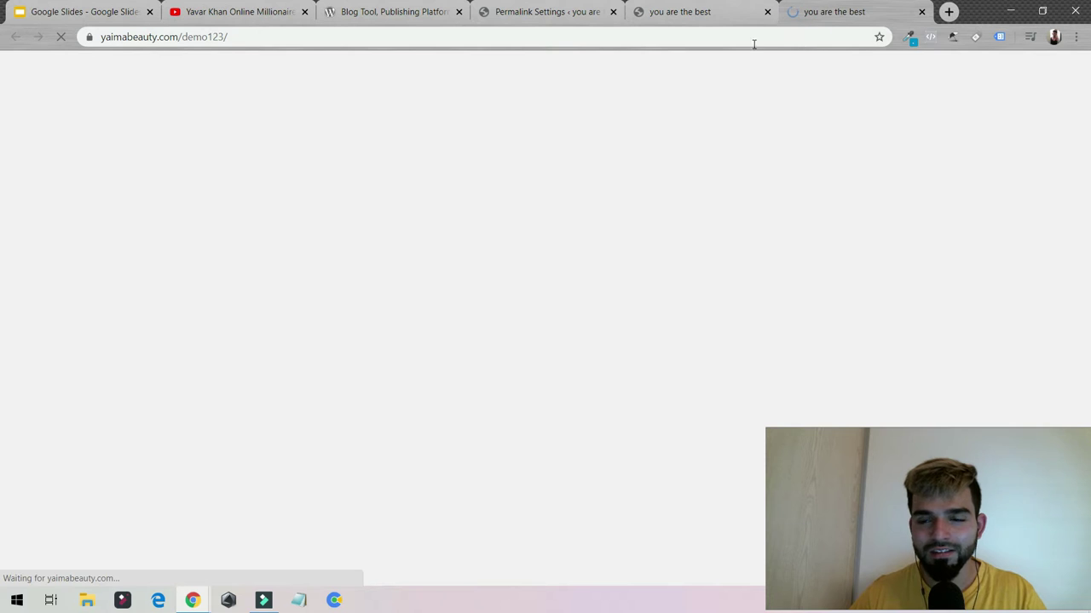
pyautogui.scroll(-3, 523, 219)
pyautogui.scroll(3, 523, 218)
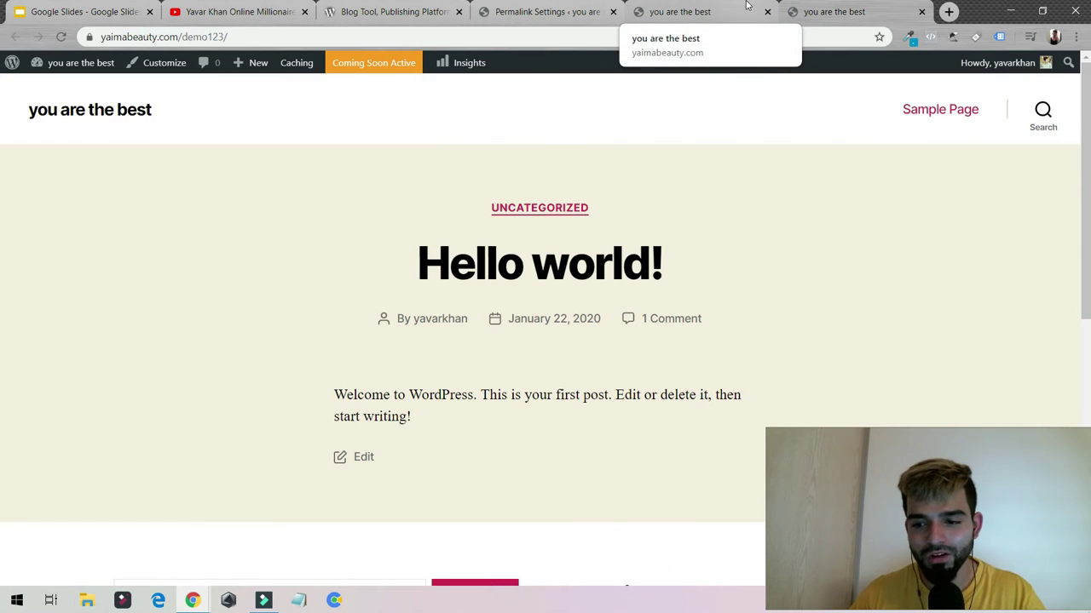
pyautogui.click(572, 12)
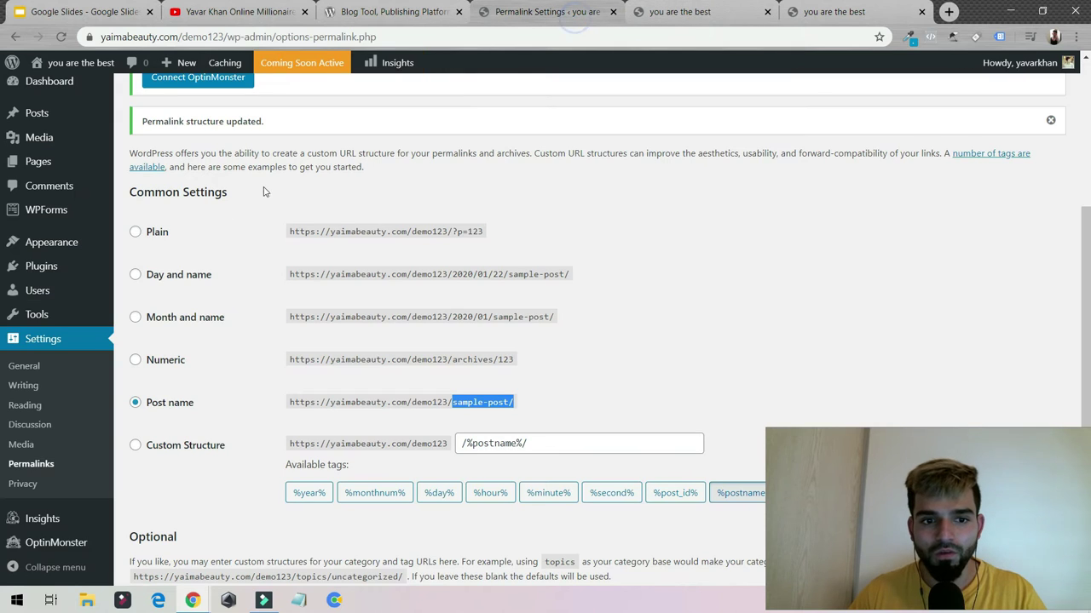
# Look through the installed themes and search the theme directory for "astra" to add a new theme
pyautogui.moveTo(59, 243)
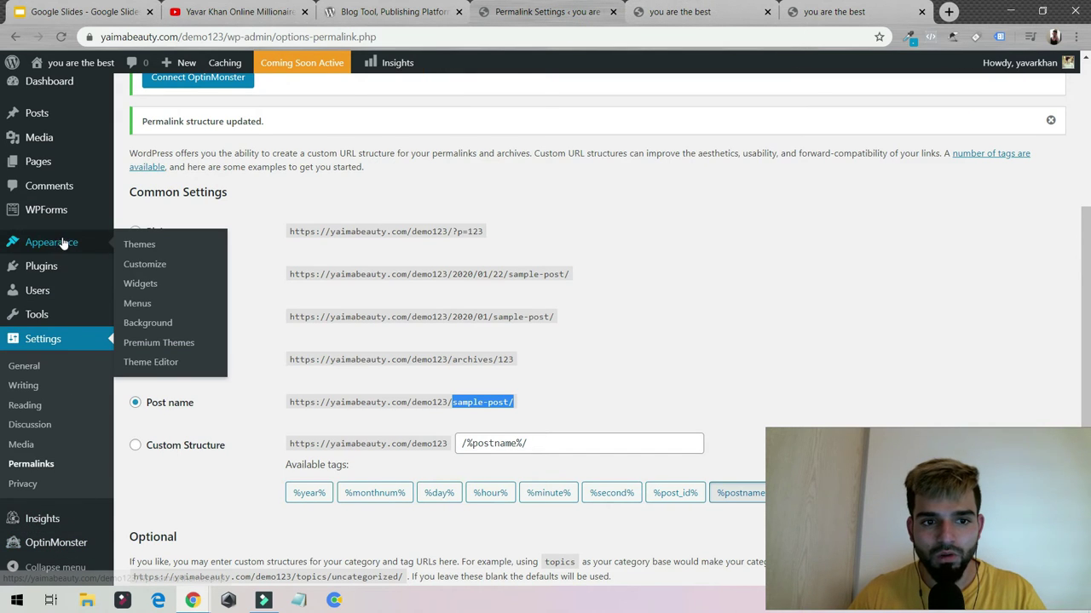
pyautogui.click(139, 245)
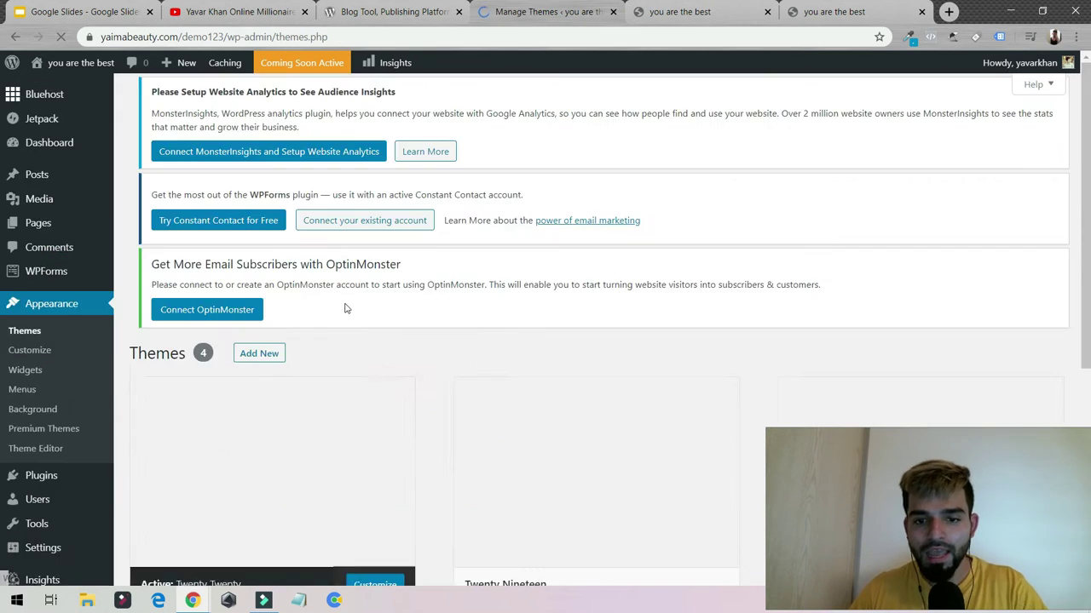
pyautogui.scroll(-2, 400, 282)
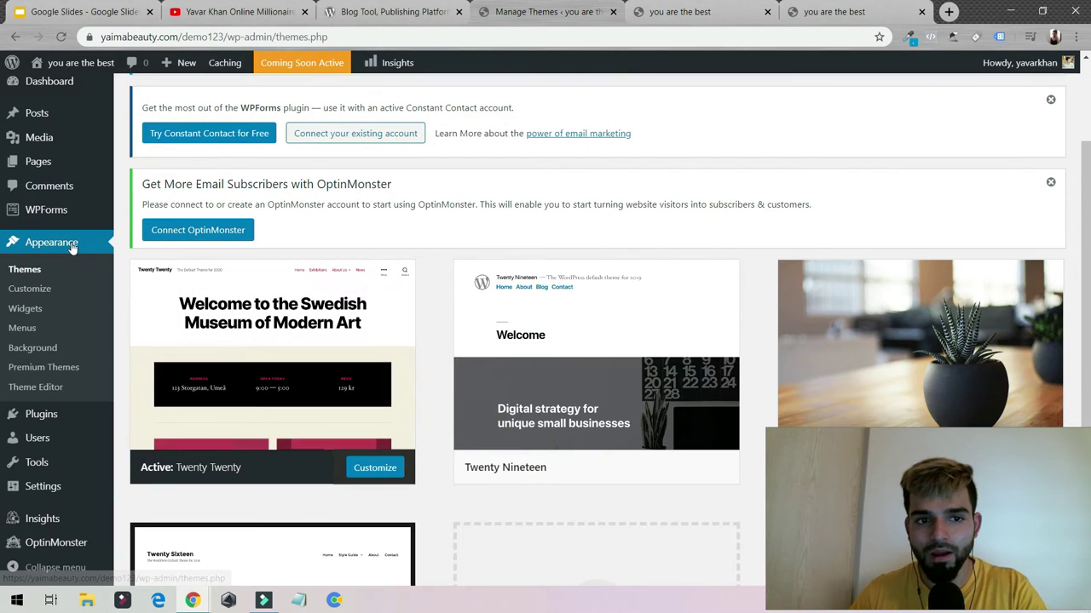
pyautogui.scroll(-3, 539, 330)
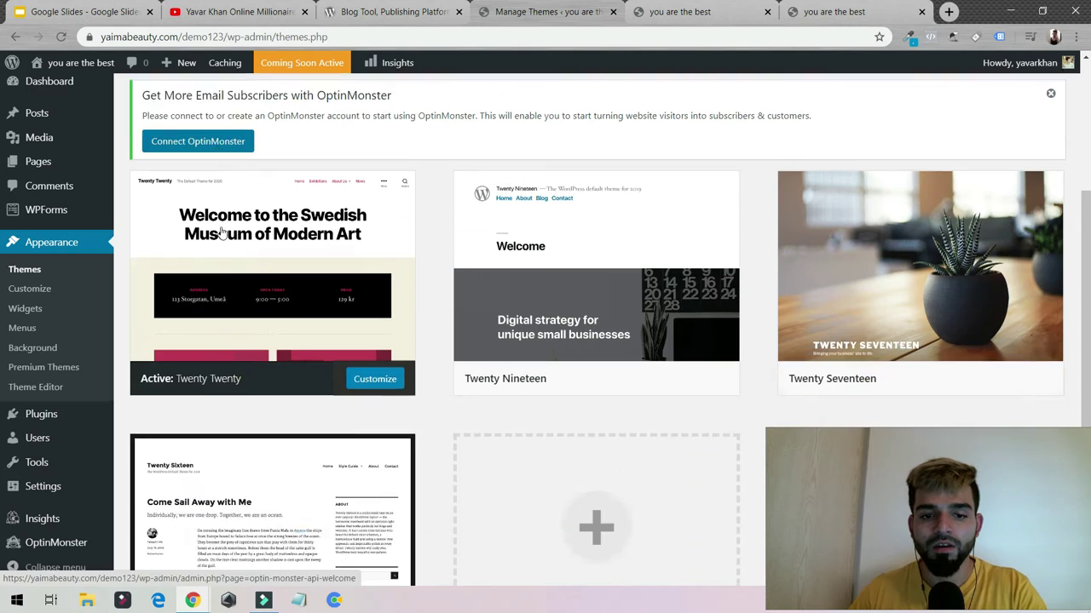
pyautogui.click(558, 345)
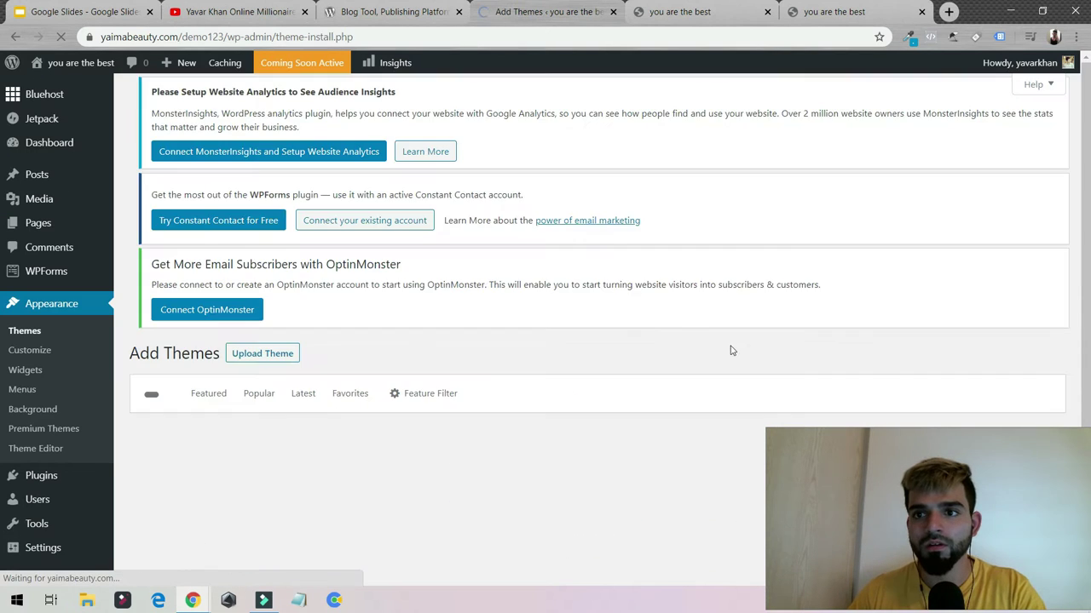
pyautogui.scroll(-1, 425, 264)
pyautogui.click(903, 358)
pyautogui.write('astra')
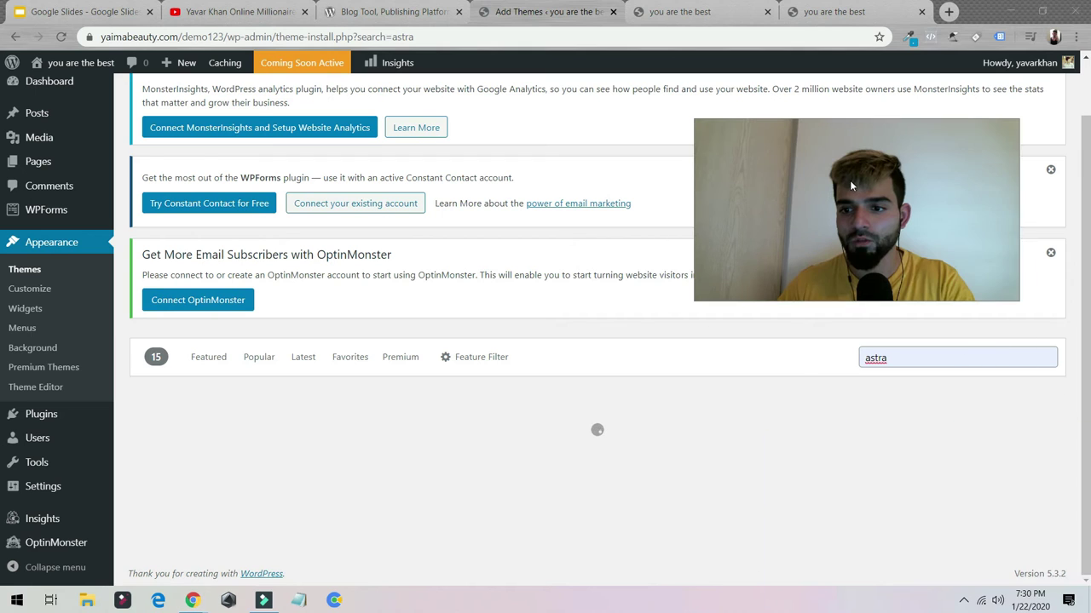
# Install the Astra theme by Brainstorm Force and activate it
pyautogui.click(272, 482)
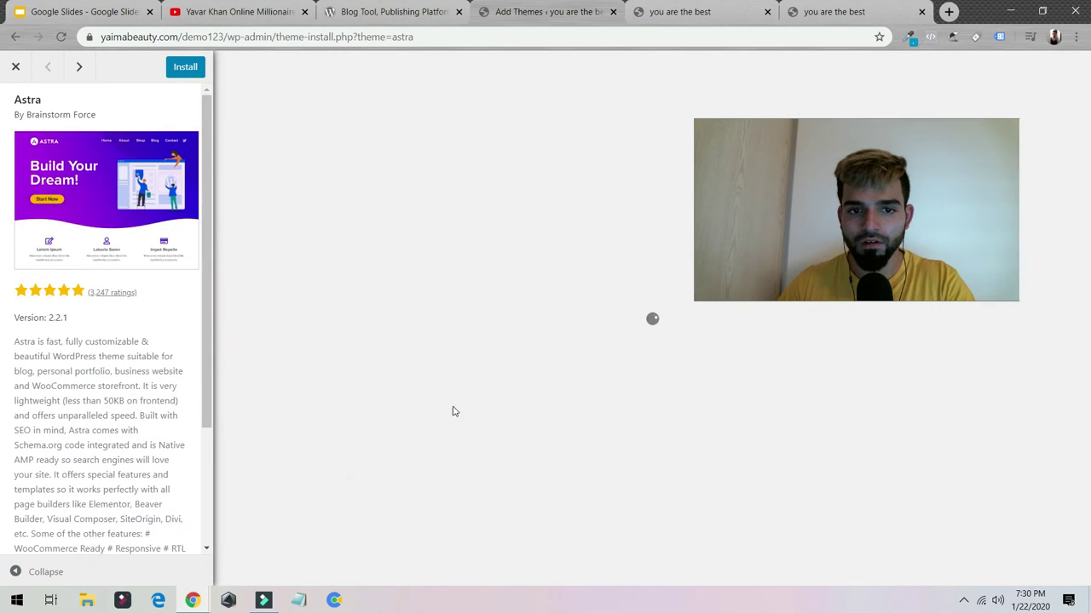
pyautogui.click(187, 67)
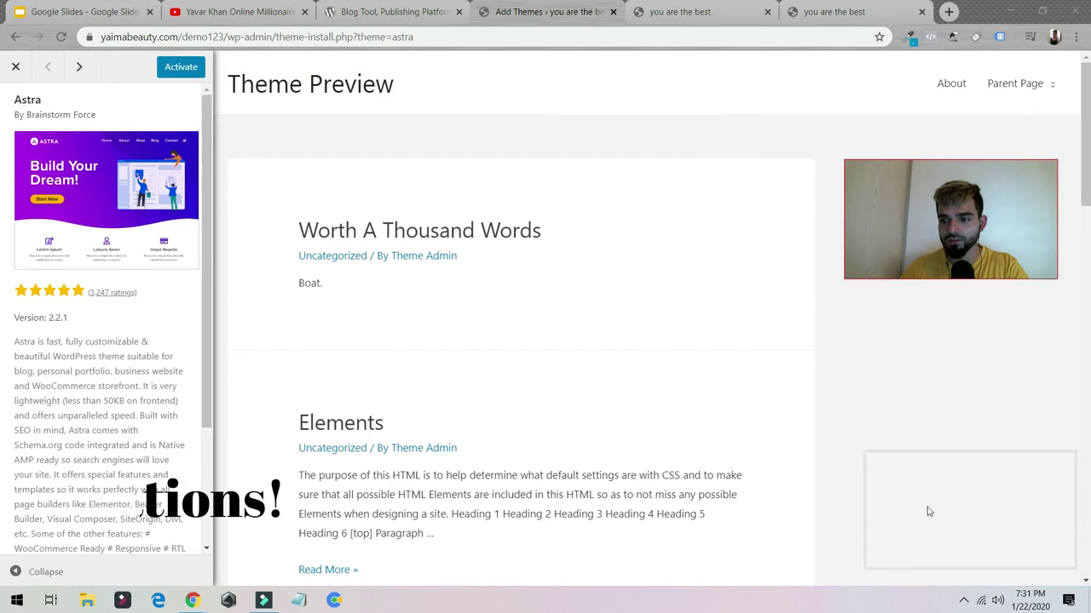
pyautogui.click(181, 73)
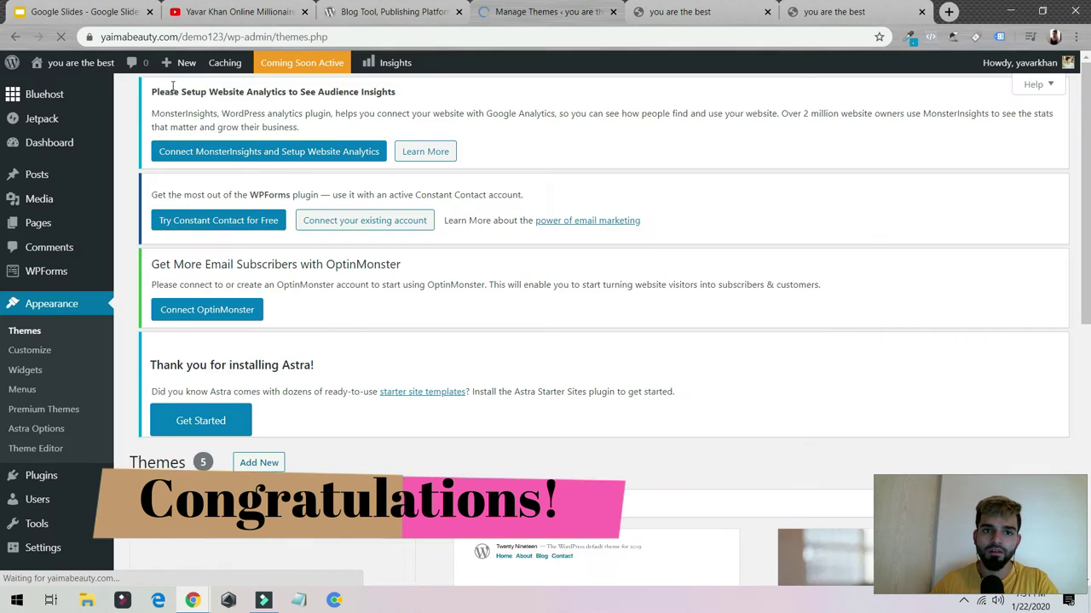
# View the front page with the Astra theme applied and return to the Dashboard
pyautogui.click(89, 89)
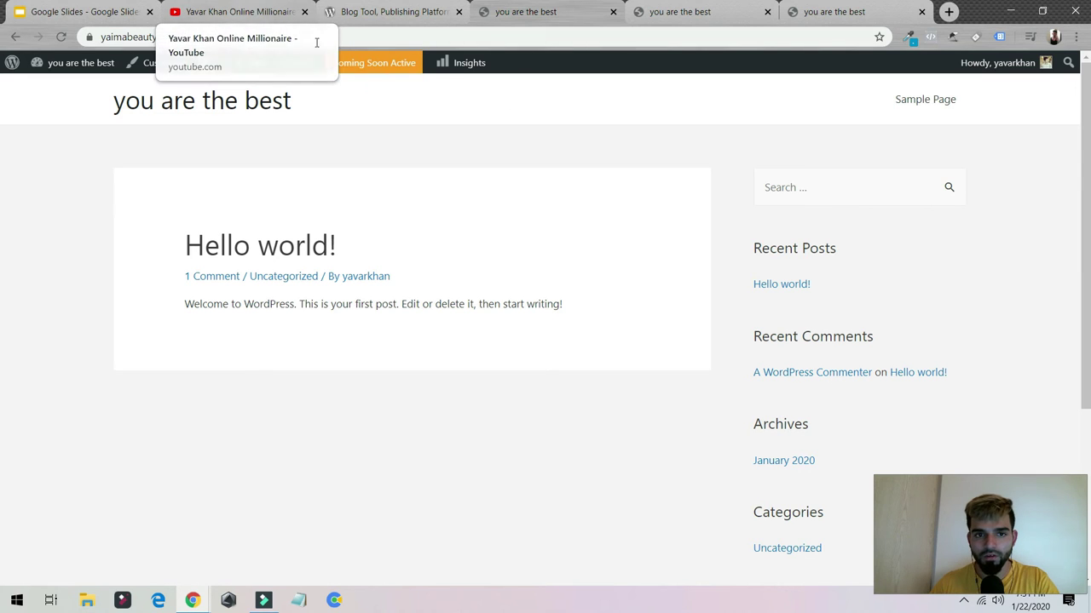
pyautogui.moveTo(75, 63)
pyautogui.click(77, 92)
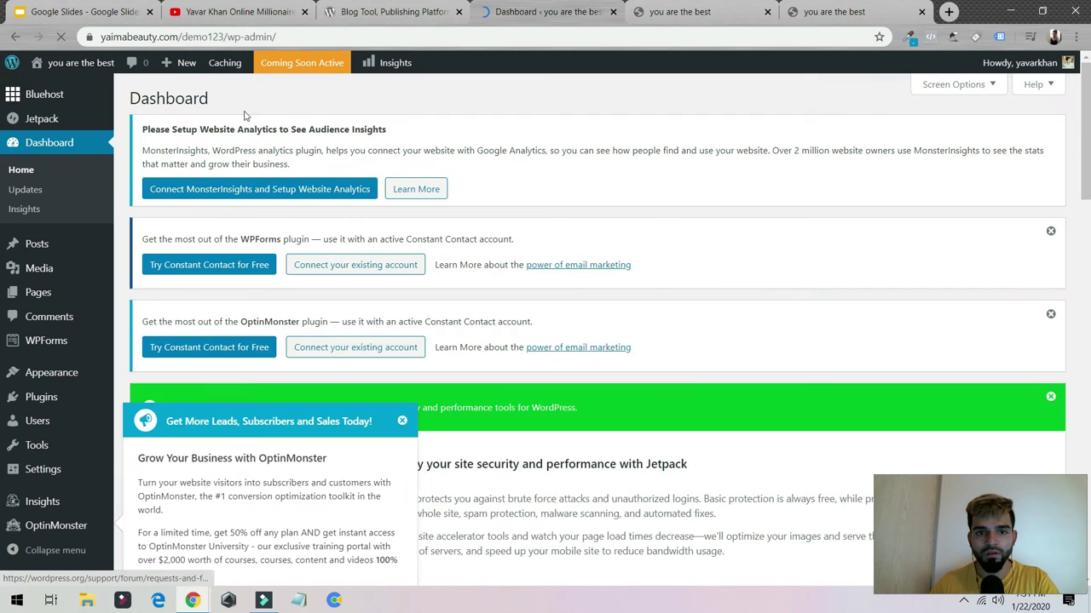
# Check yaimabeauty.com/demo123 as a visitor in an incognito window, and launch the site from the Bluehost page to end its Coming Soon mode
pyautogui.click(300, 68)
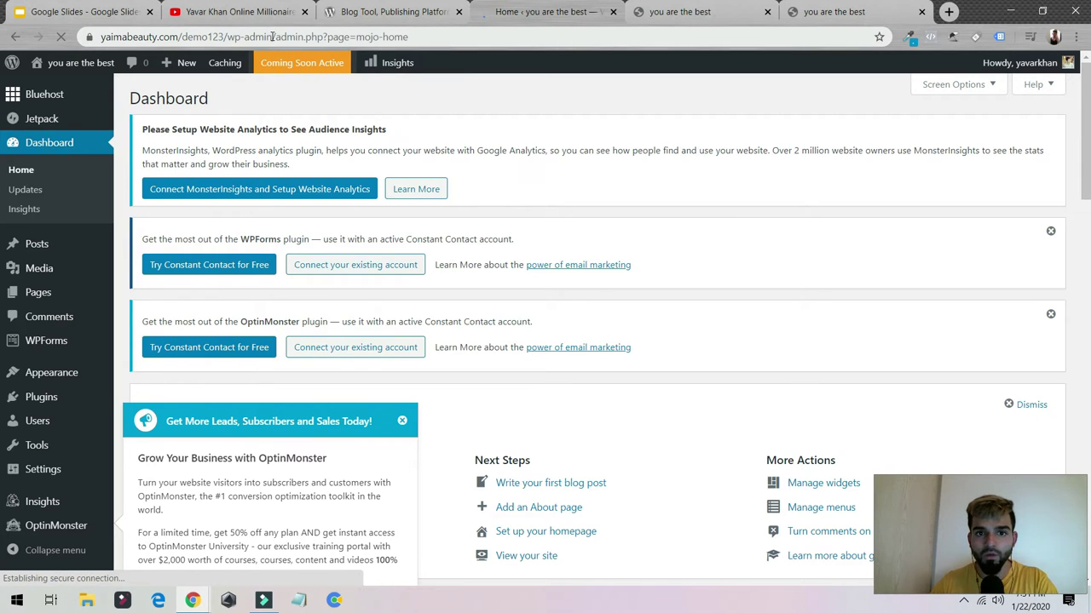
pyautogui.moveTo(222, 37); pyautogui.dragTo(96, 40)
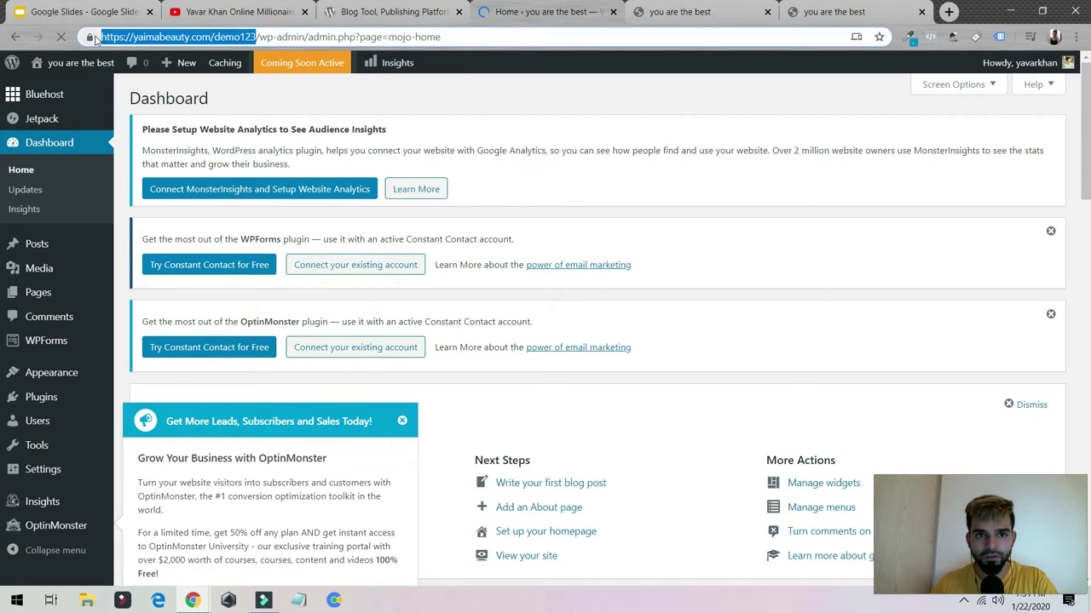
pyautogui.hotkey('ctrl', 'c')
pyautogui.hotkey('ctrl', 'shift', 'n')
pyautogui.hotkey('ctrl', 'v')
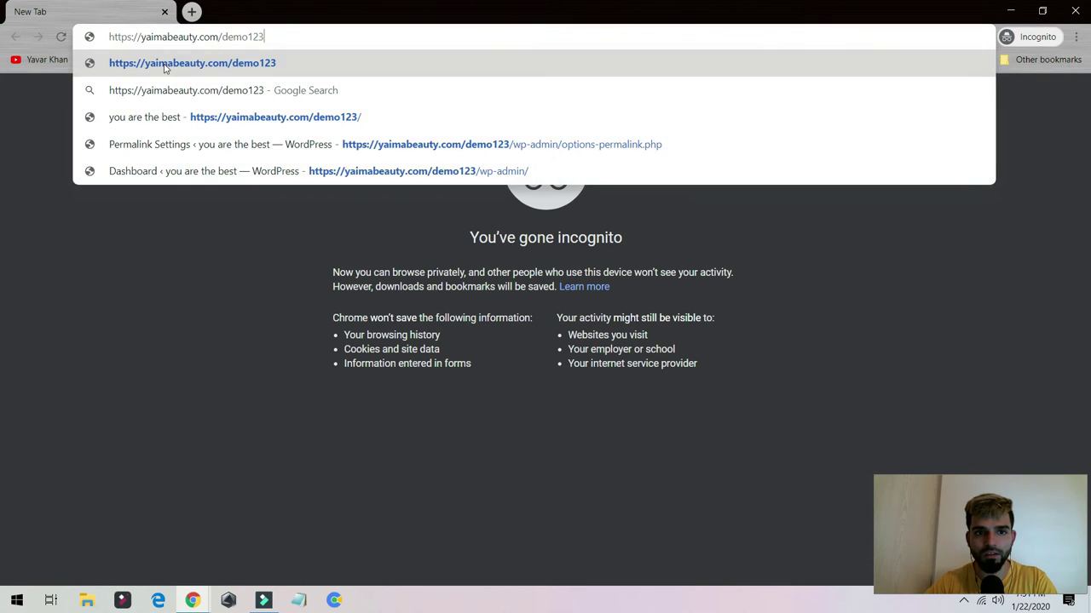
pyautogui.press('Return')
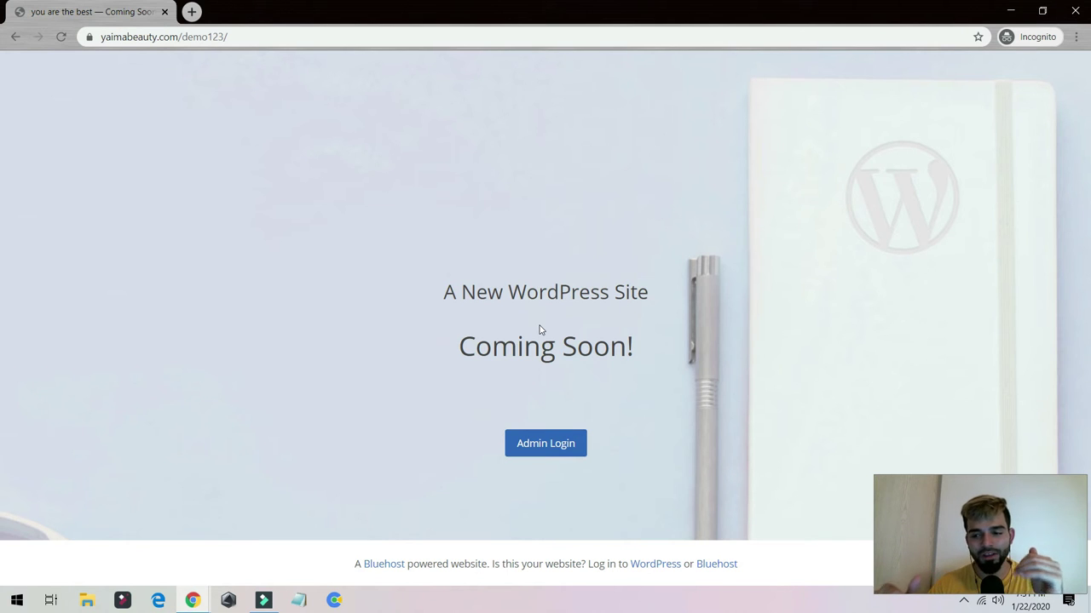
pyautogui.click(1075, 10)
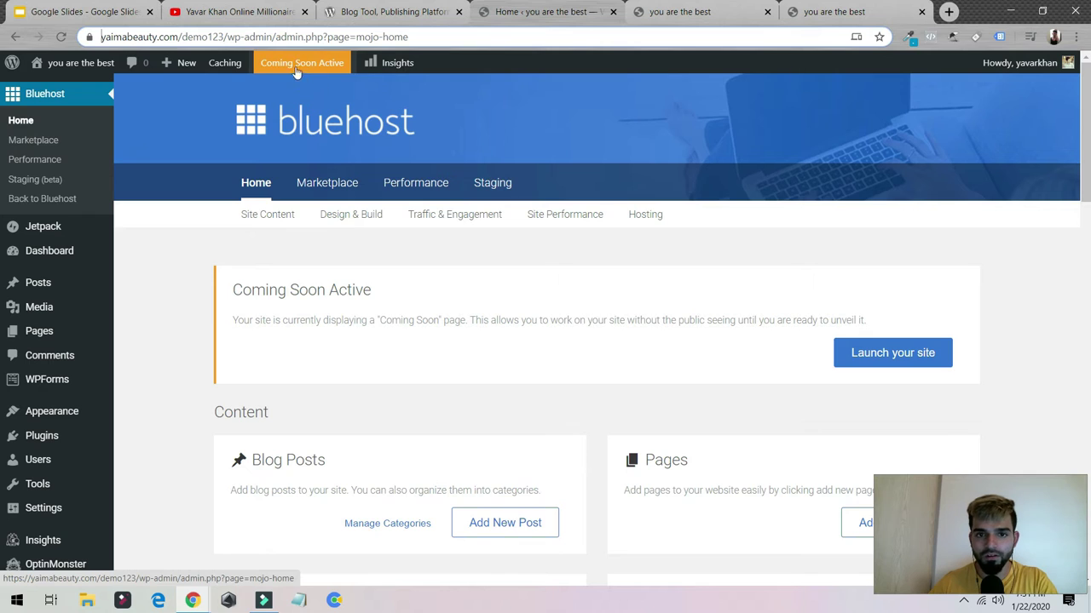
pyautogui.click(875, 363)
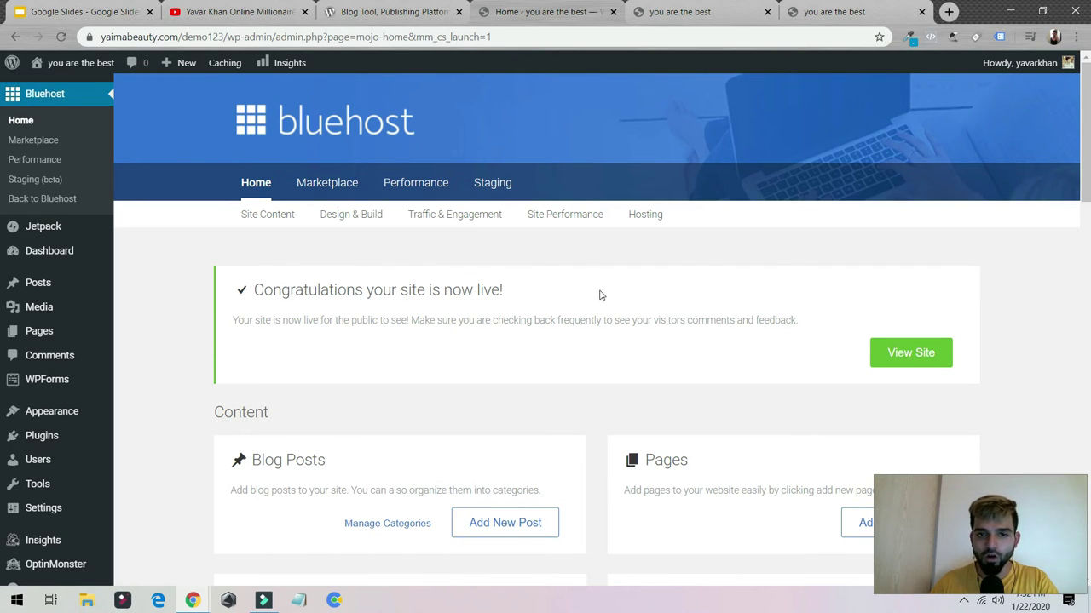
# Open the Astra Options from the theme settings and install and activate the starter site importer plugin
pyautogui.moveTo(85, 414)
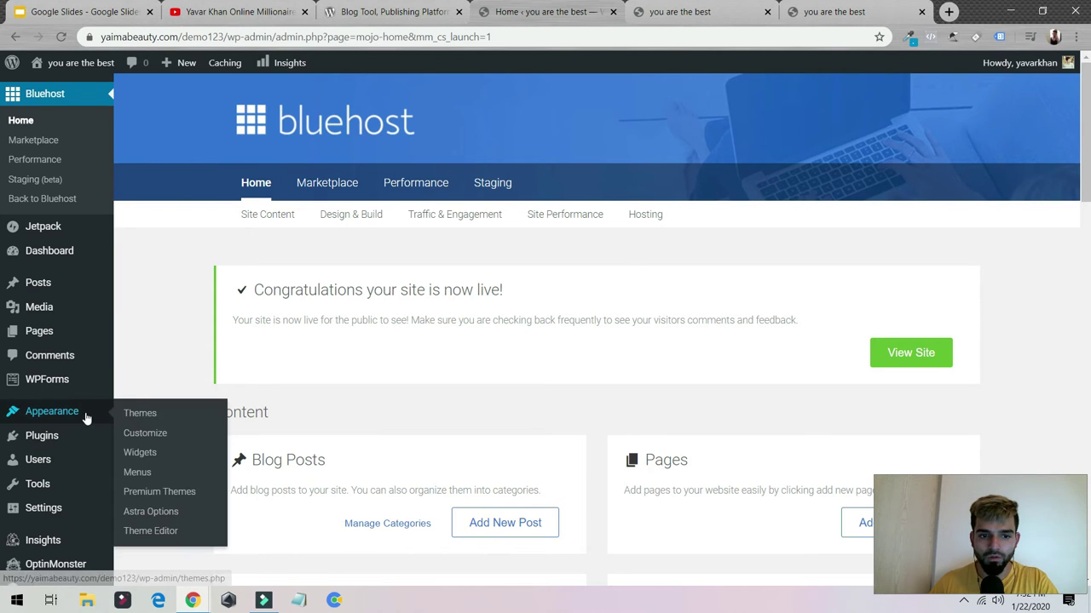
pyautogui.click(135, 413)
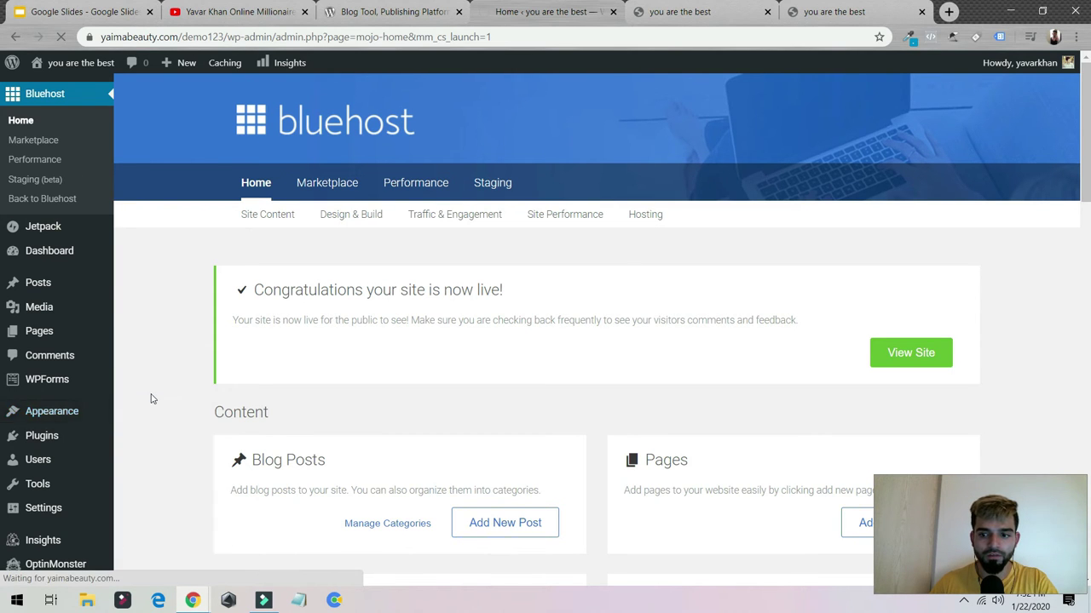
pyautogui.scroll(-3, 89, 265)
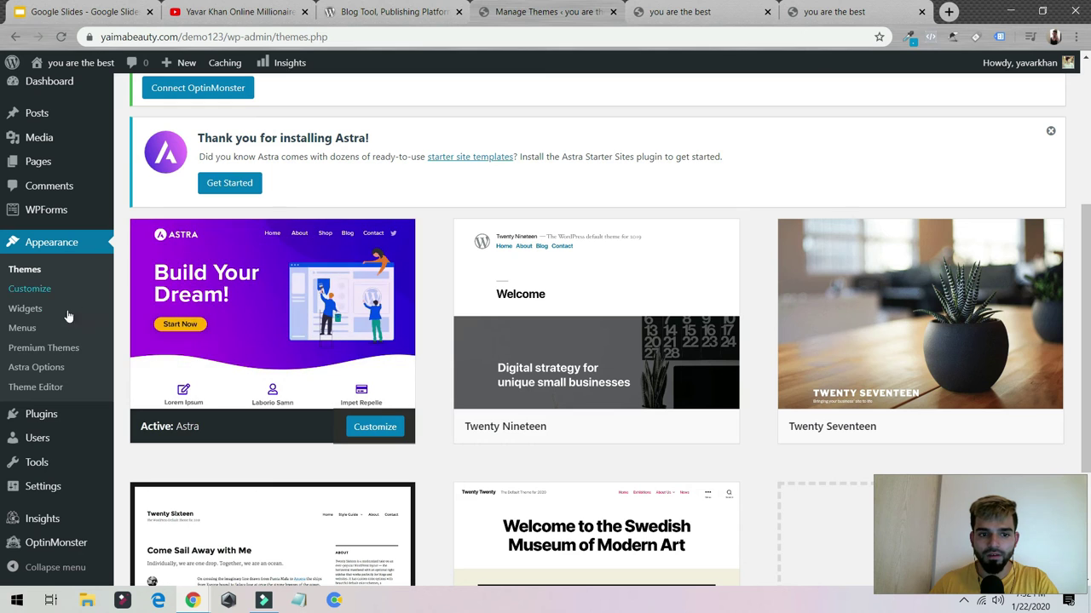
pyautogui.click(48, 367)
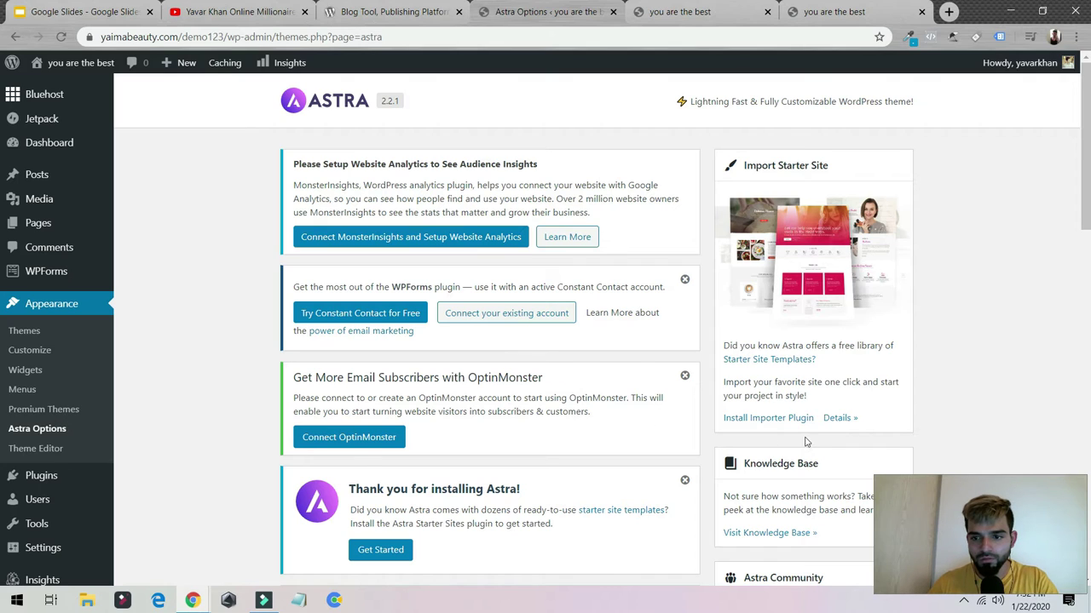
pyautogui.click(734, 415)
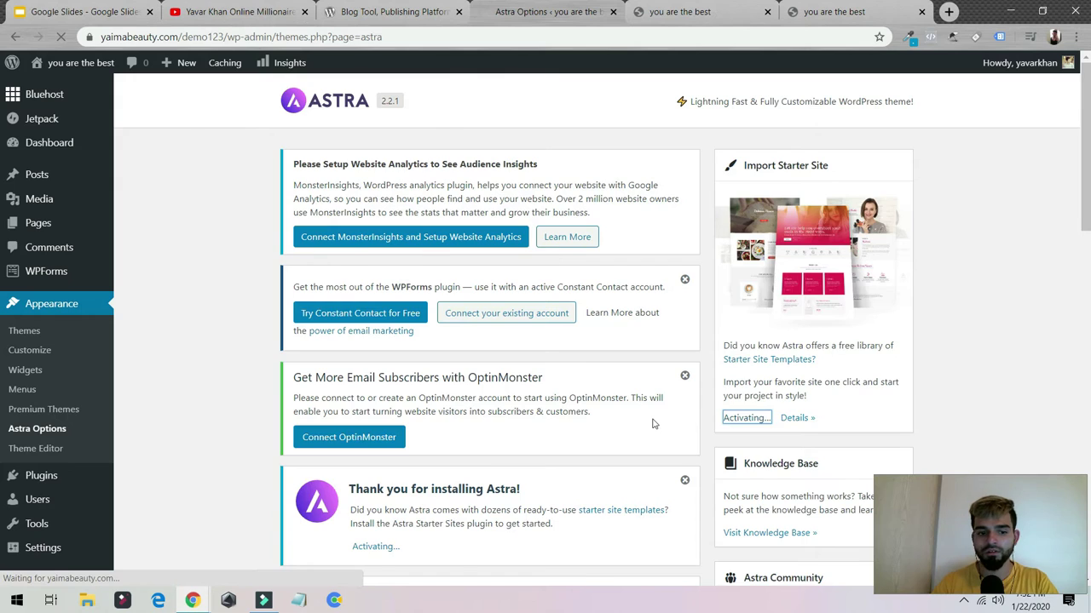
# Choose Elementor as the page builder and continue to the Astra starter site library
pyautogui.scroll(-3, 654, 423)
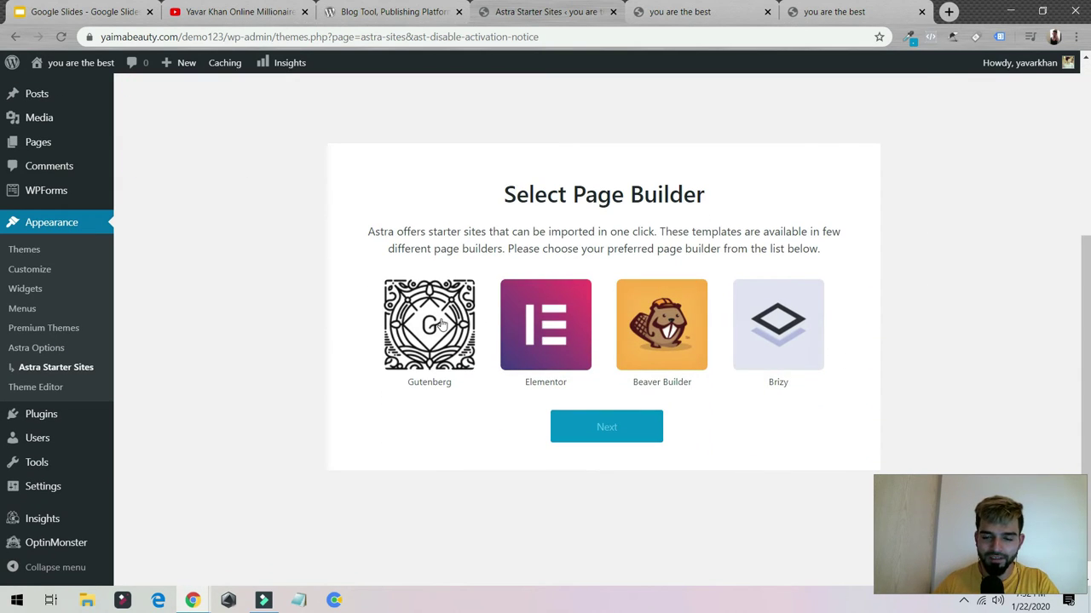
pyautogui.click(545, 325)
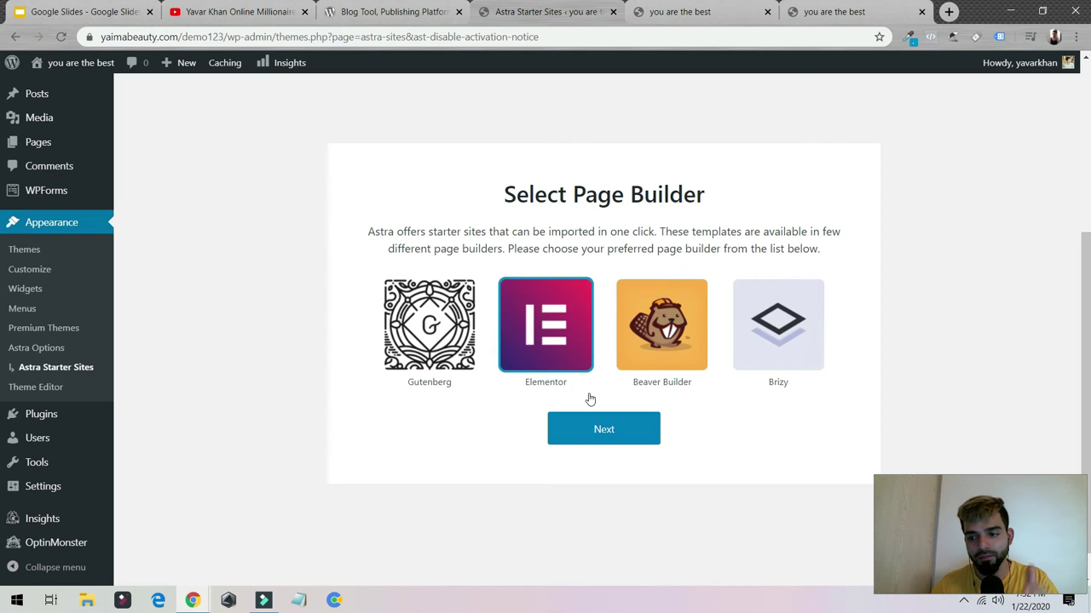
pyautogui.click(614, 431)
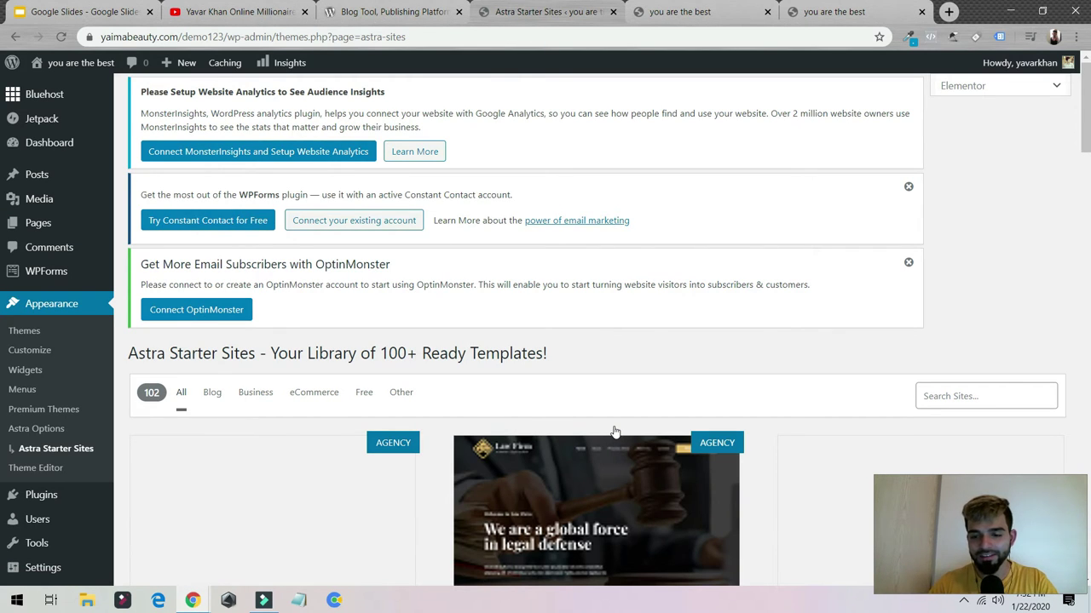
# Compare the Free and All categories of the starter site library, including the templates marked Agency
pyautogui.scroll(-2, 609, 433)
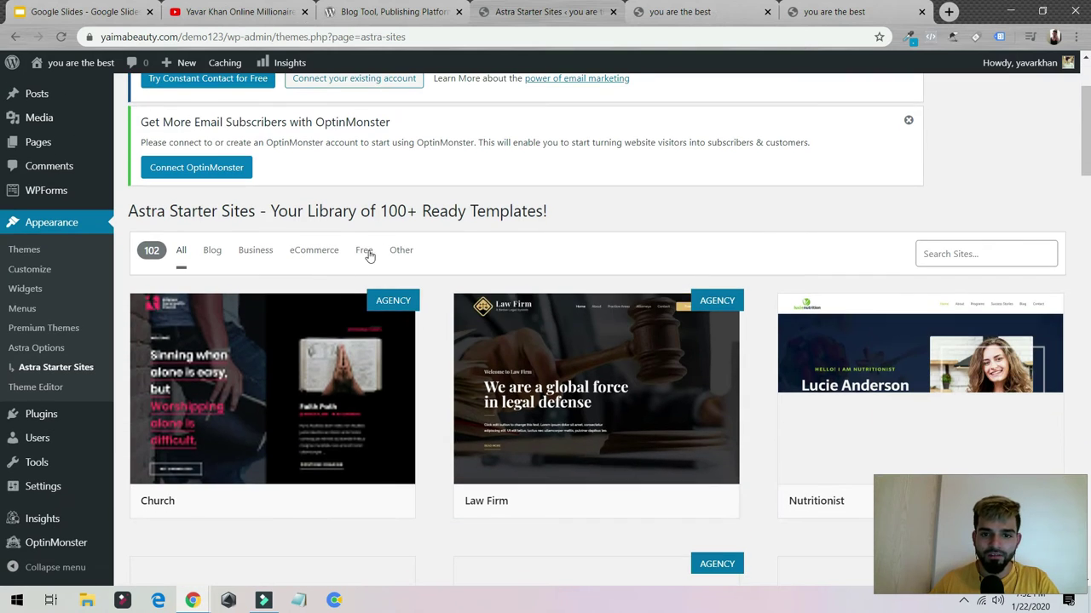
pyautogui.click(365, 252)
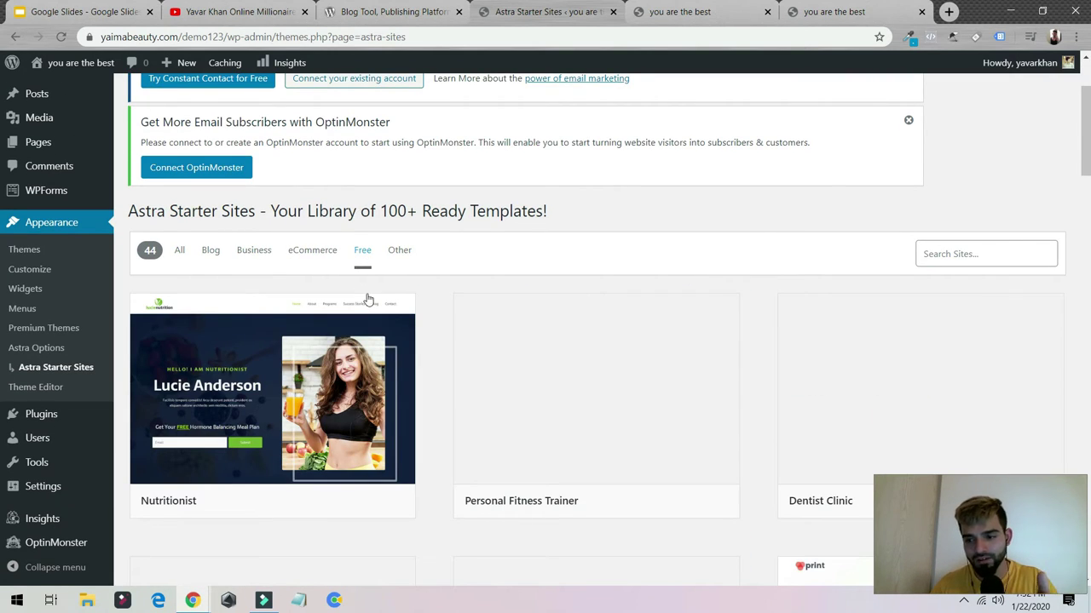
pyautogui.scroll(-2, 529, 316)
pyautogui.scroll(2, 435, 247)
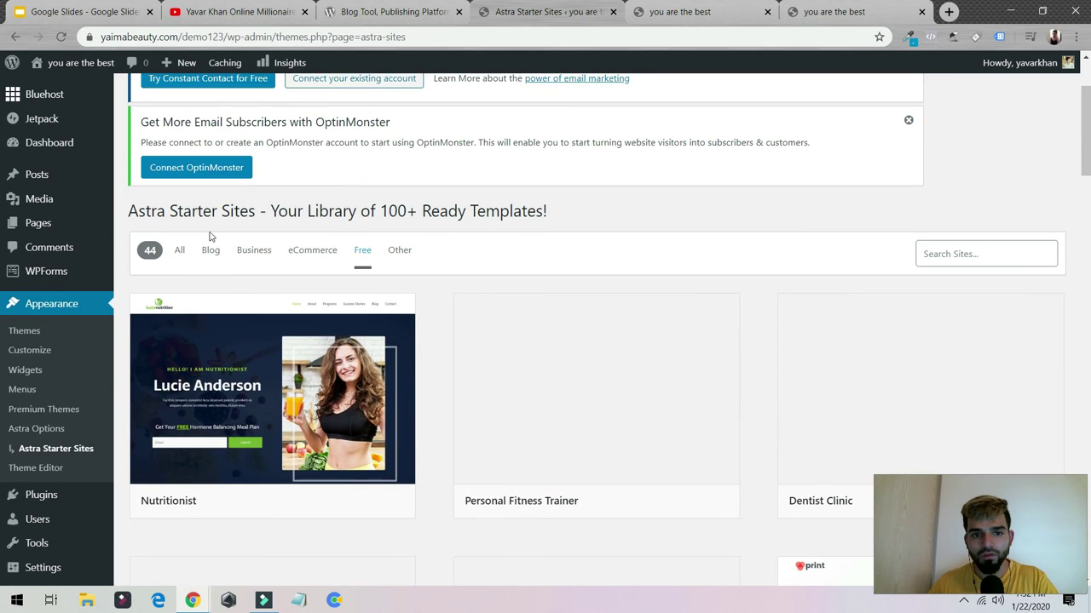
pyautogui.click(178, 248)
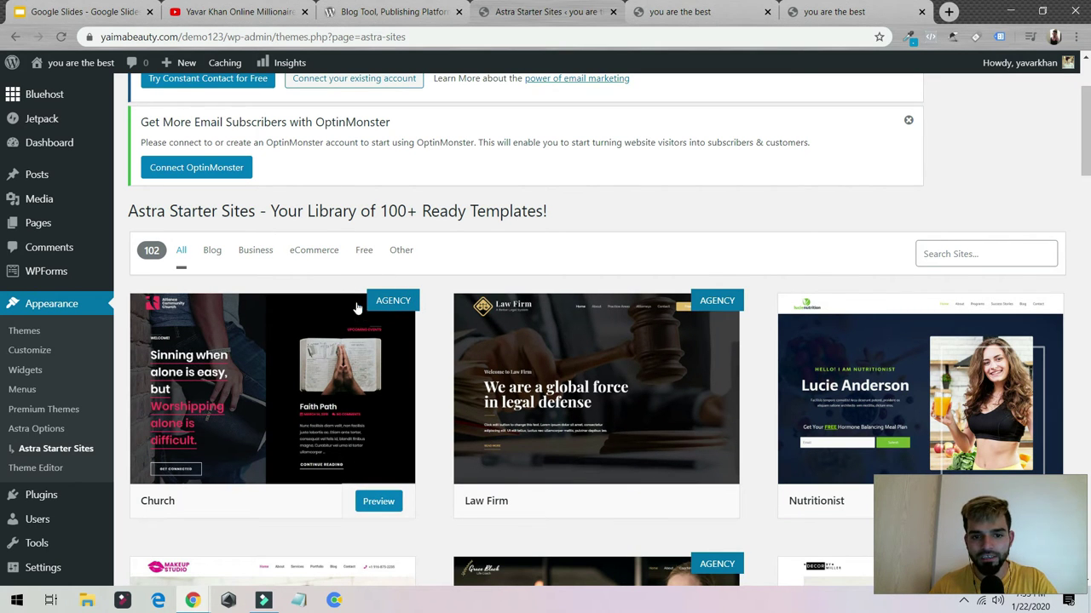
pyautogui.scroll(-1, 511, 281)
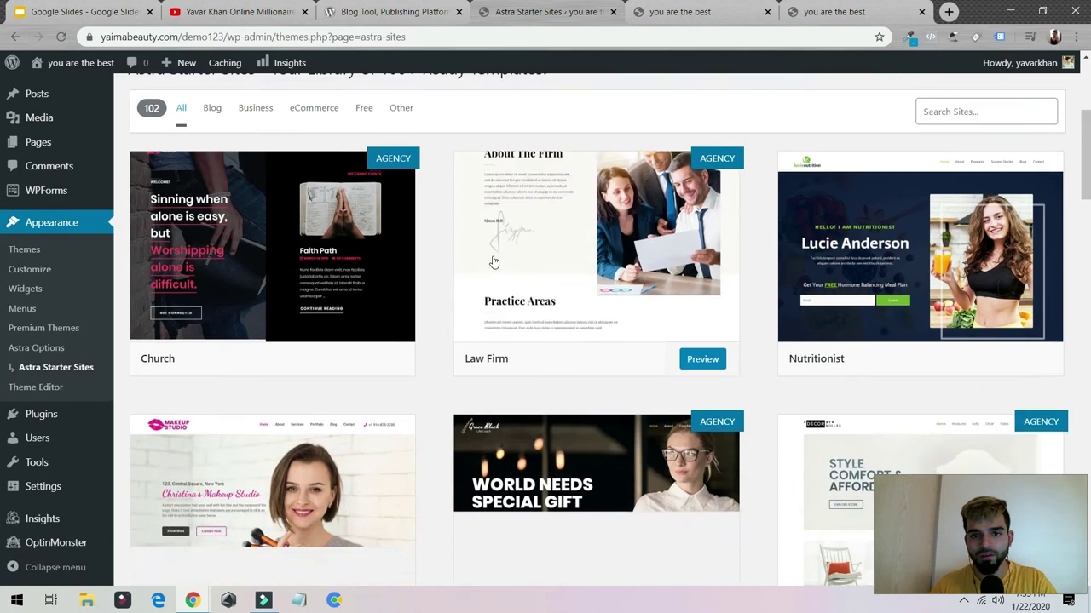
pyautogui.scroll(3, 395, 340)
# Filter the starter sites to Free and browse the templates for a suitable design
pyautogui.click(364, 392)
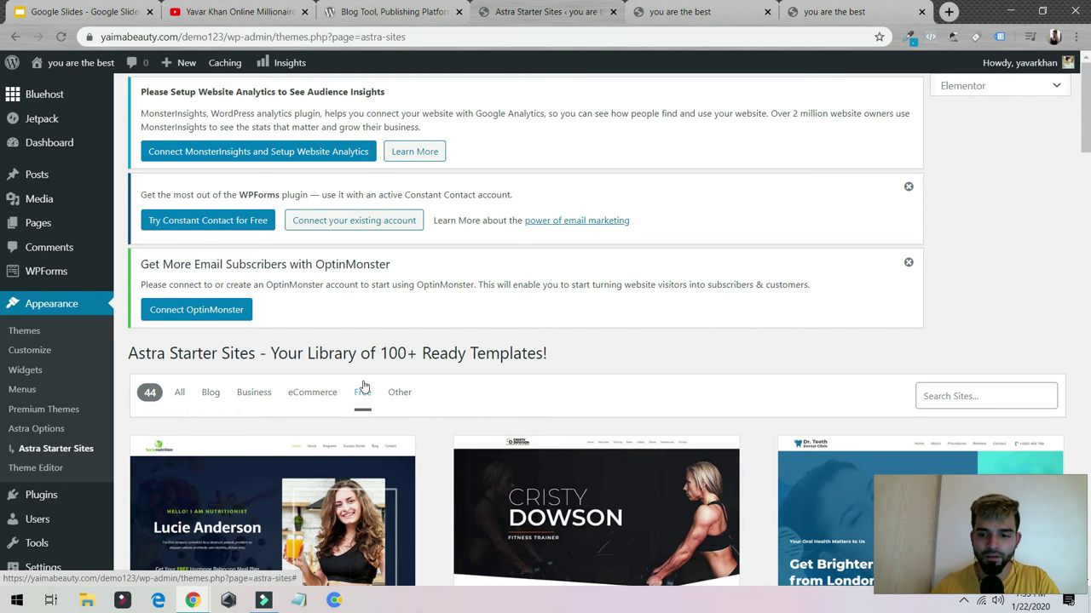
pyautogui.scroll(-3, 362, 387)
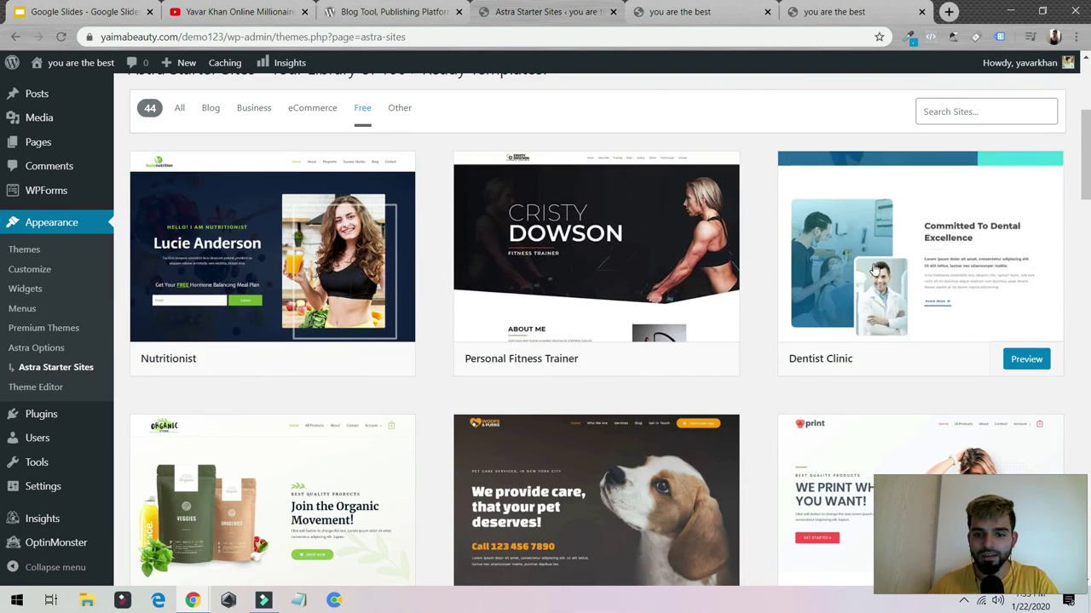
pyautogui.scroll(-3, 920, 273)
pyautogui.scroll(-2, 643, 256)
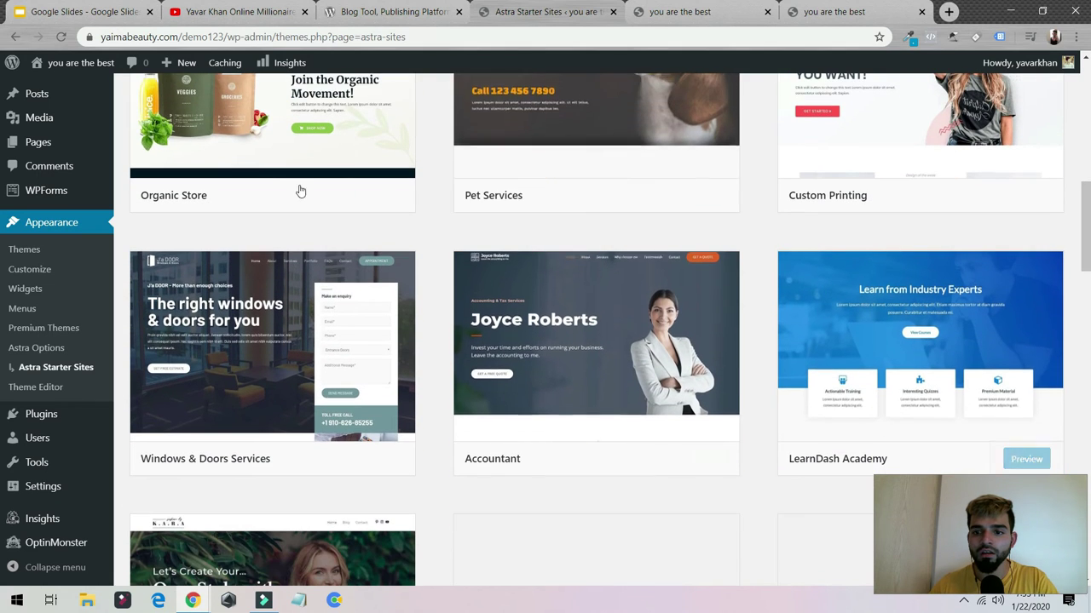
pyautogui.scroll(-2, 946, 290)
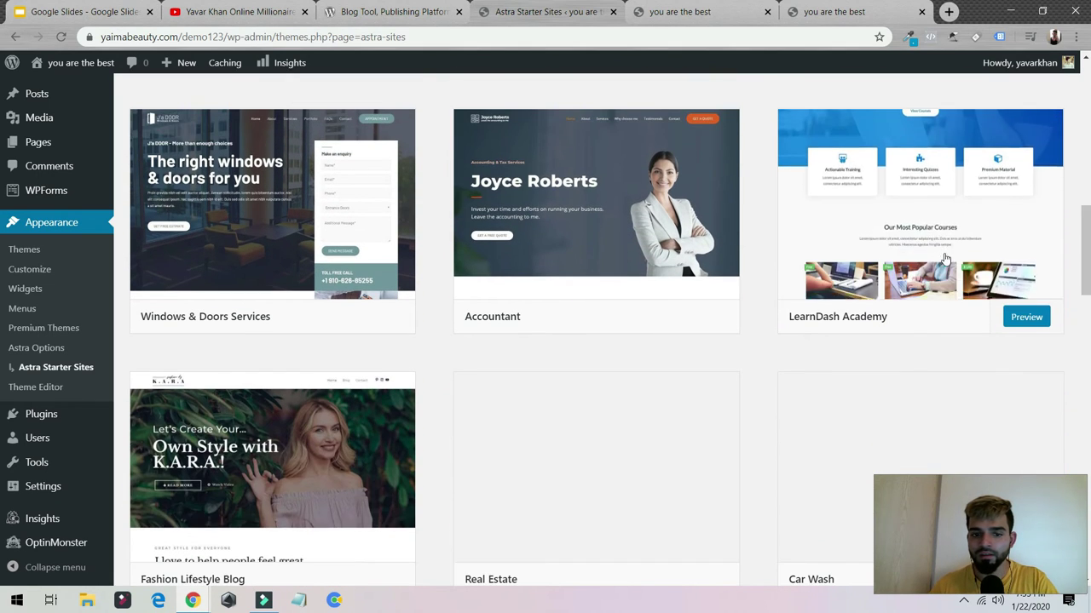
pyautogui.scroll(-3, 945, 258)
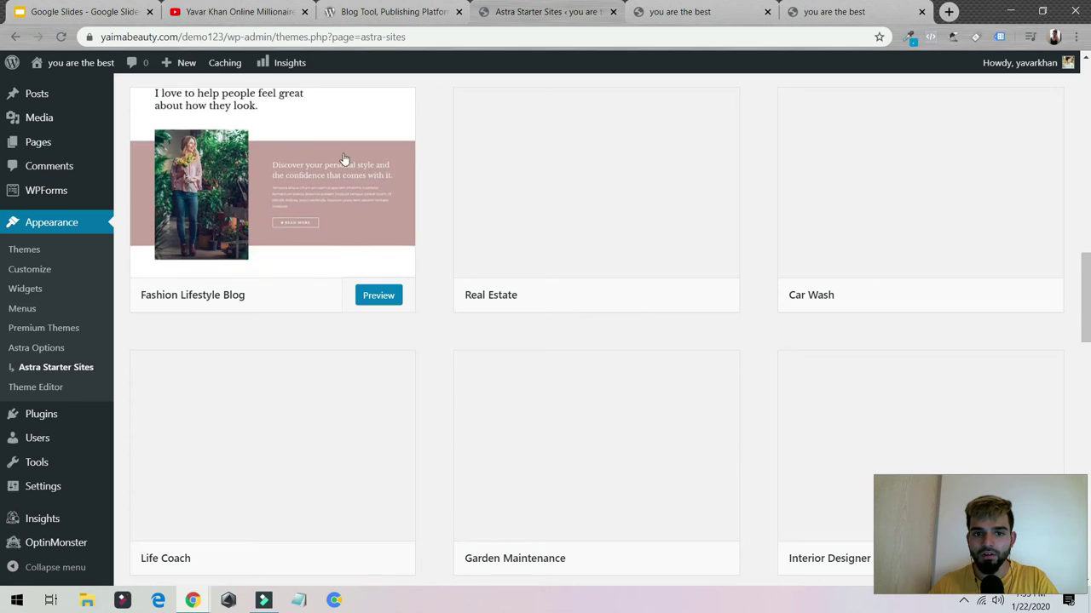
# Import the Fashion Lifestyle Blog starter site with its required plugins, customizer settings, content and widgets
pyautogui.scroll(2, 332, 255)
pyautogui.click(324, 307)
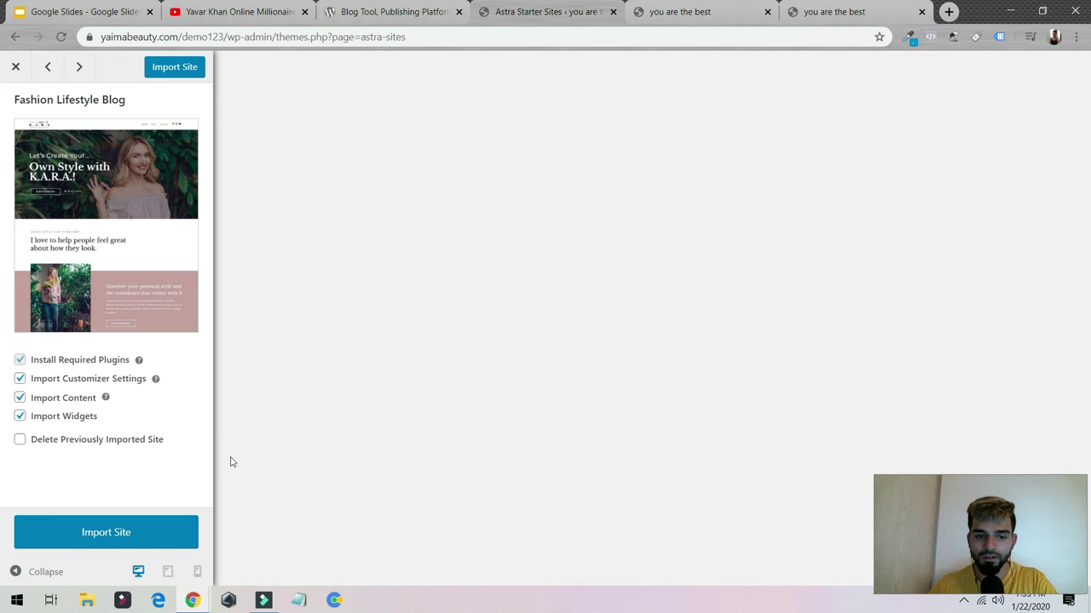
pyautogui.click(141, 537)
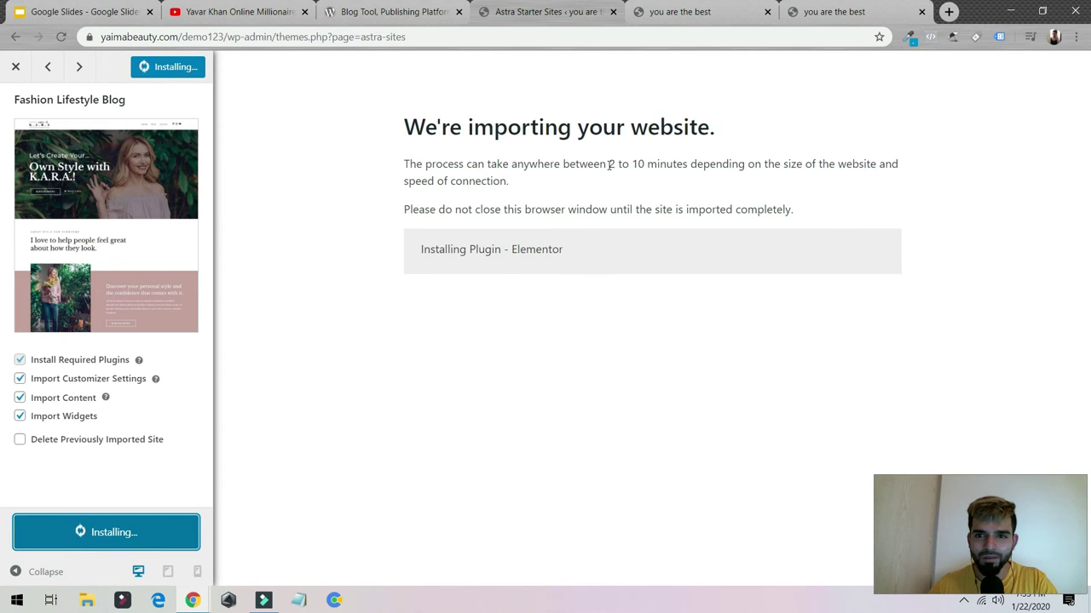
pyautogui.moveTo(608, 163); pyautogui.dragTo(692, 168)
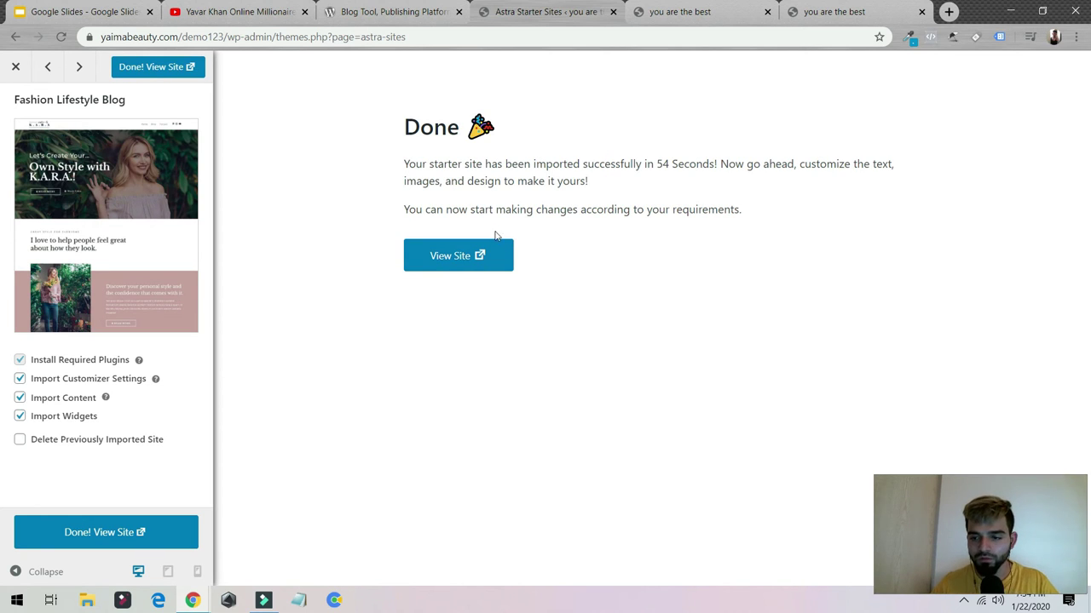
pyautogui.moveTo(656, 165); pyautogui.dragTo(714, 164)
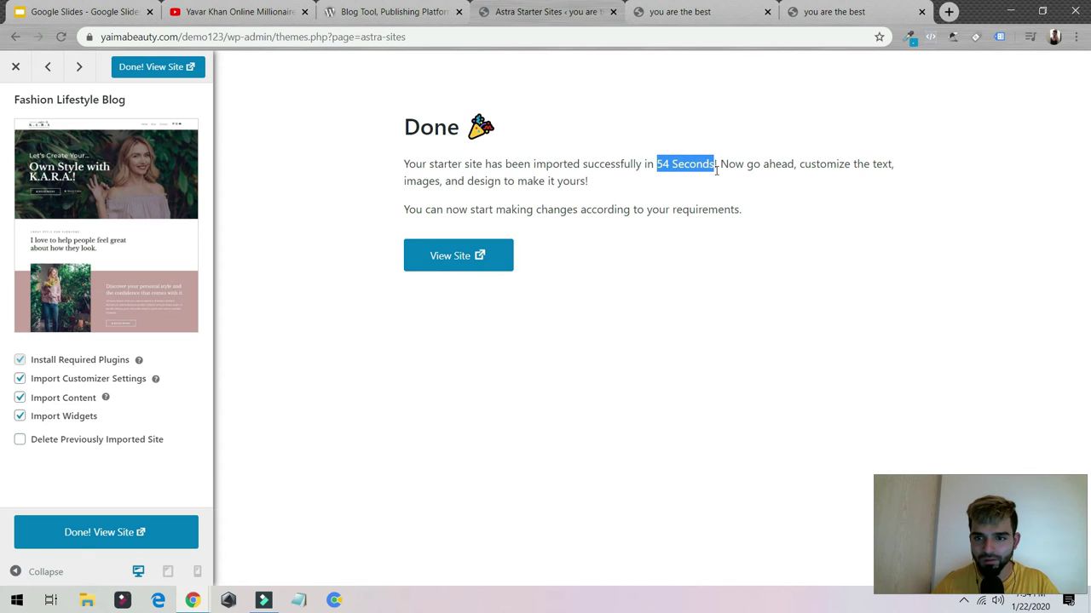
# Open the imported home page in the Elementor editor and change the large hero heading to "Online Business...."
pyautogui.click(434, 263)
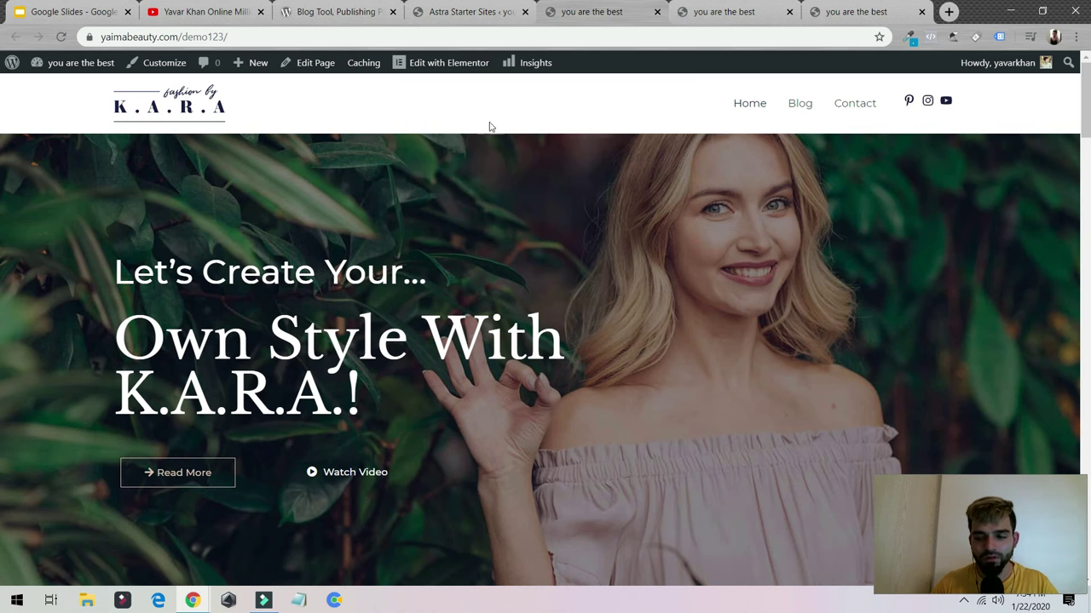
pyautogui.click(426, 69)
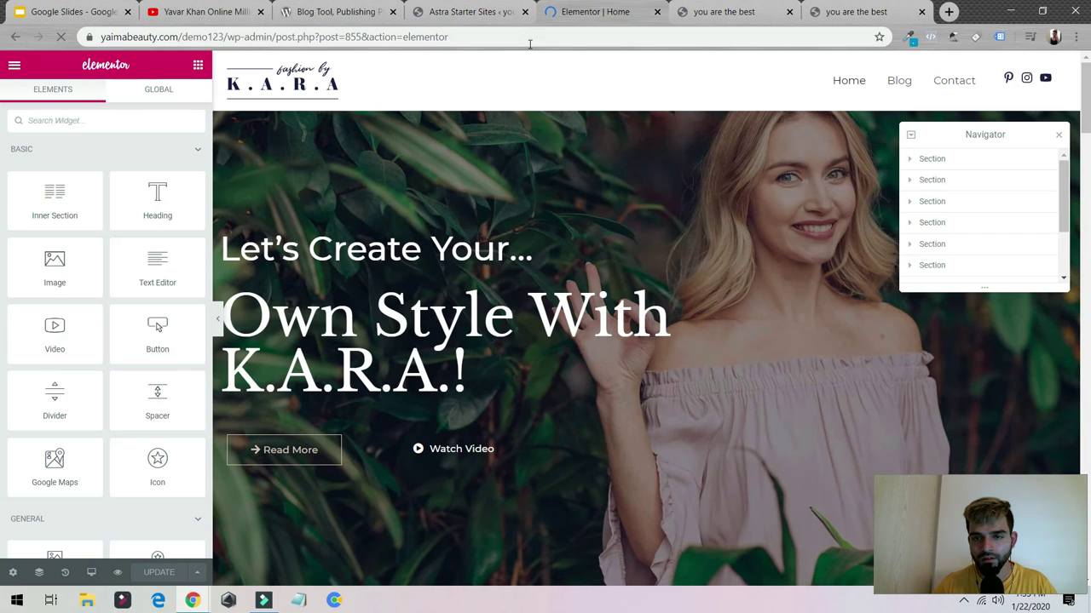
pyautogui.click(467, 375)
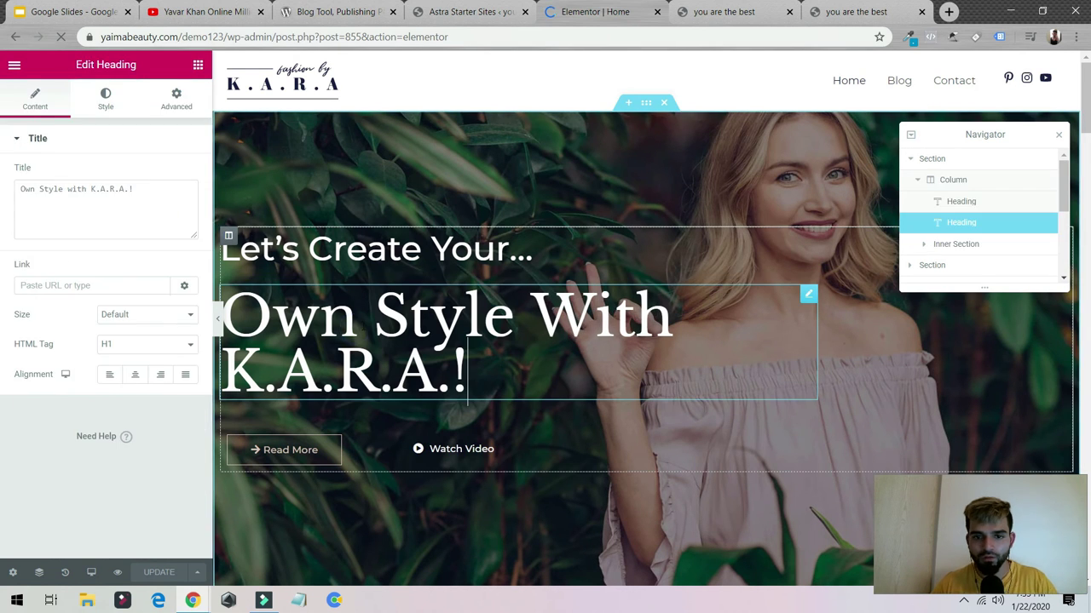
pyautogui.tripleClick(363, 326)
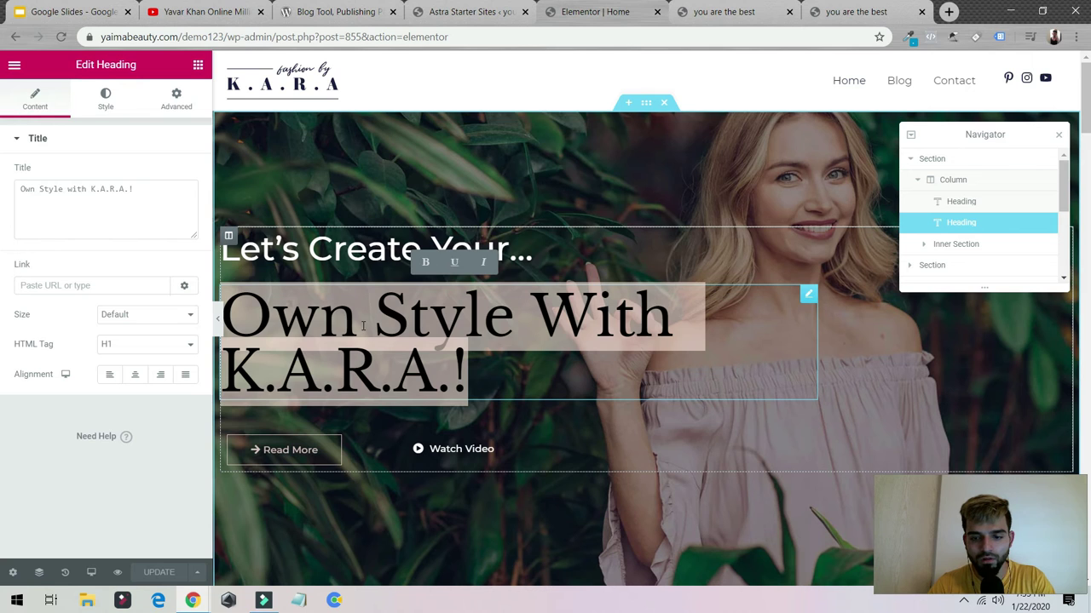
pyautogui.write('Online Bu')
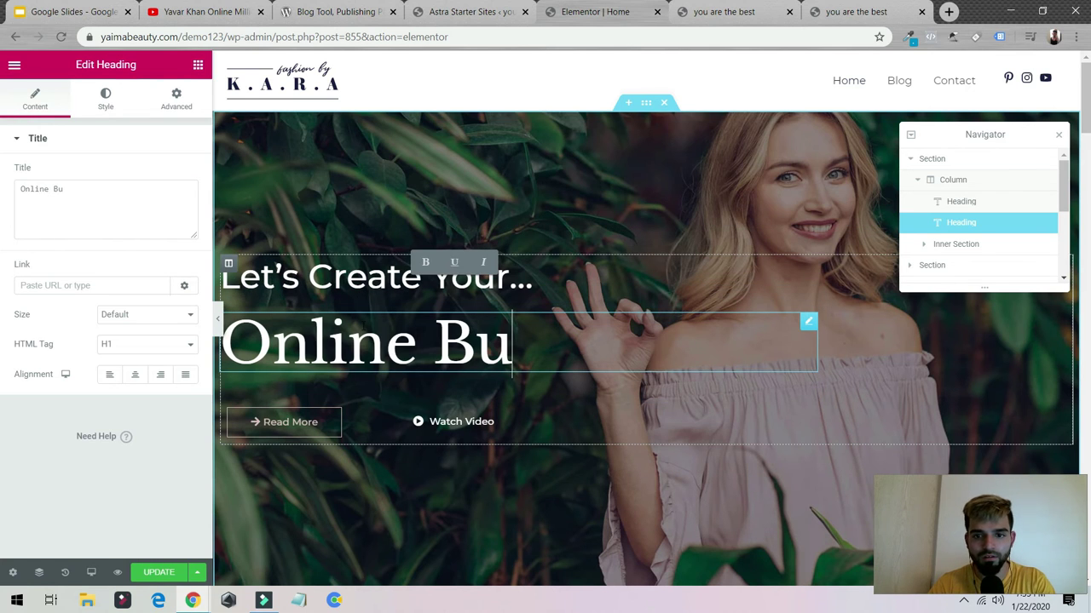
pyautogui.write('siness')
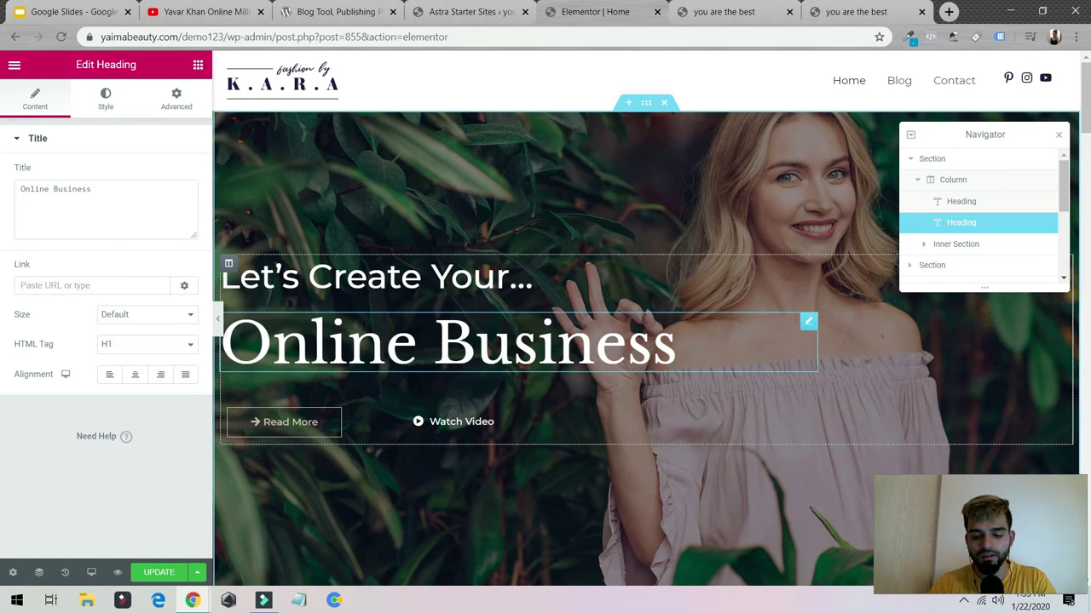
pyautogui.write('....')
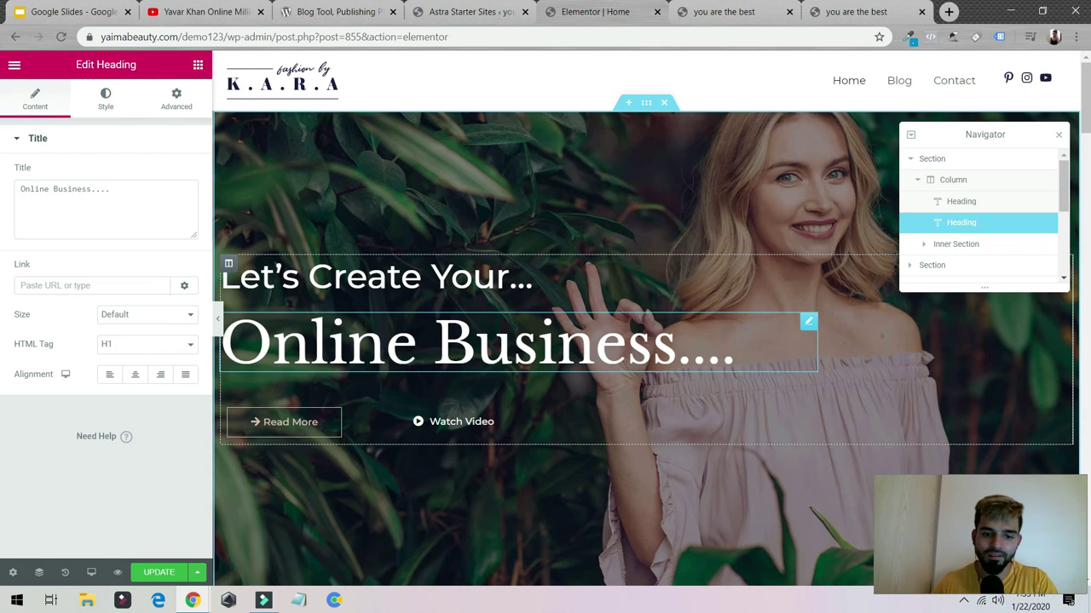
# Preview the edited home page in a new tab to check the changed hero heading
pyautogui.click(117, 572)
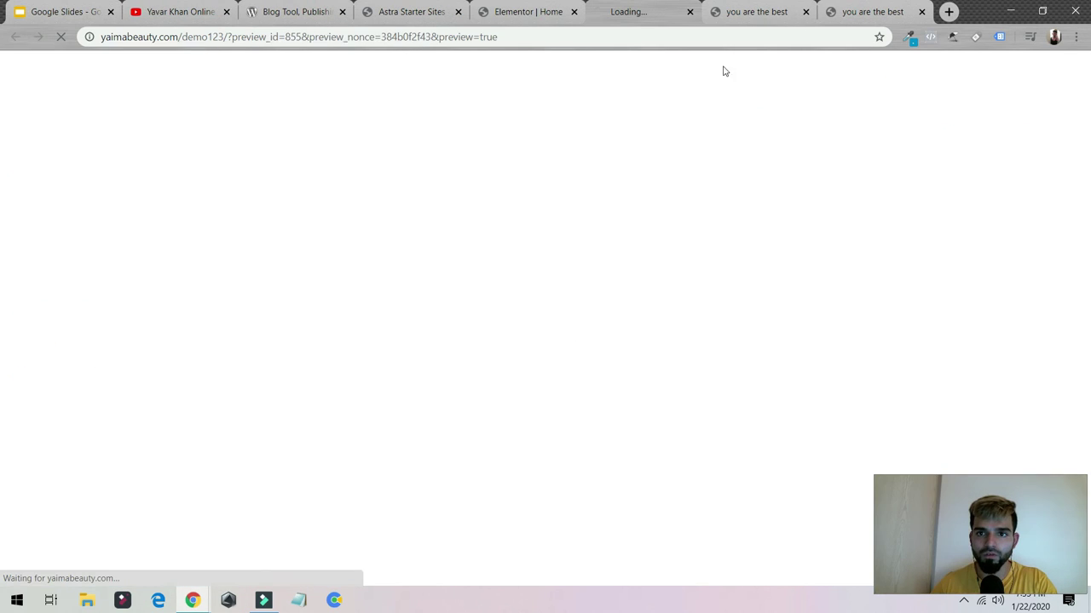
pyautogui.click(643, 12)
pyautogui.click(561, 11)
pyautogui.click(653, 13)
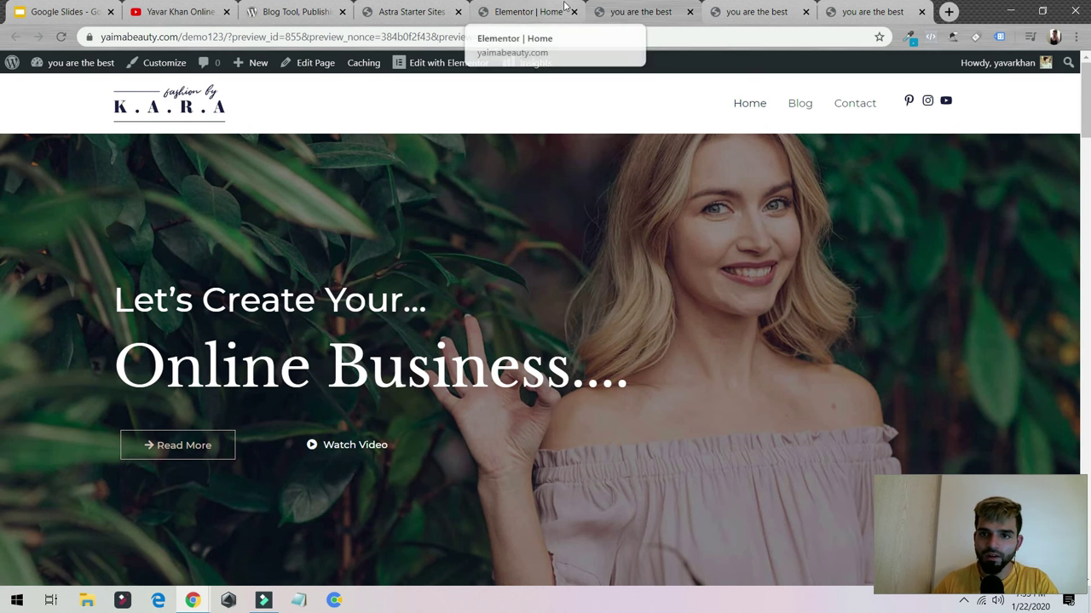
# Return to the Elementor editor and change the smaller hero heading to "Let's Create Your business"
pyautogui.click(564, 8)
pyautogui.click(477, 279)
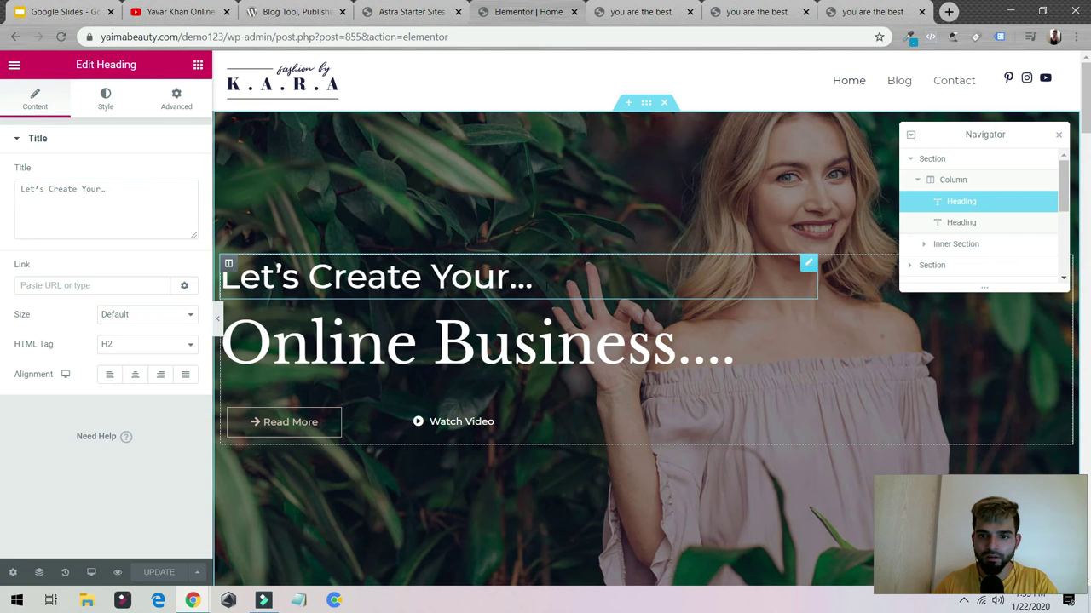
pyautogui.doubleClick(546, 286)
pyautogui.write('business')
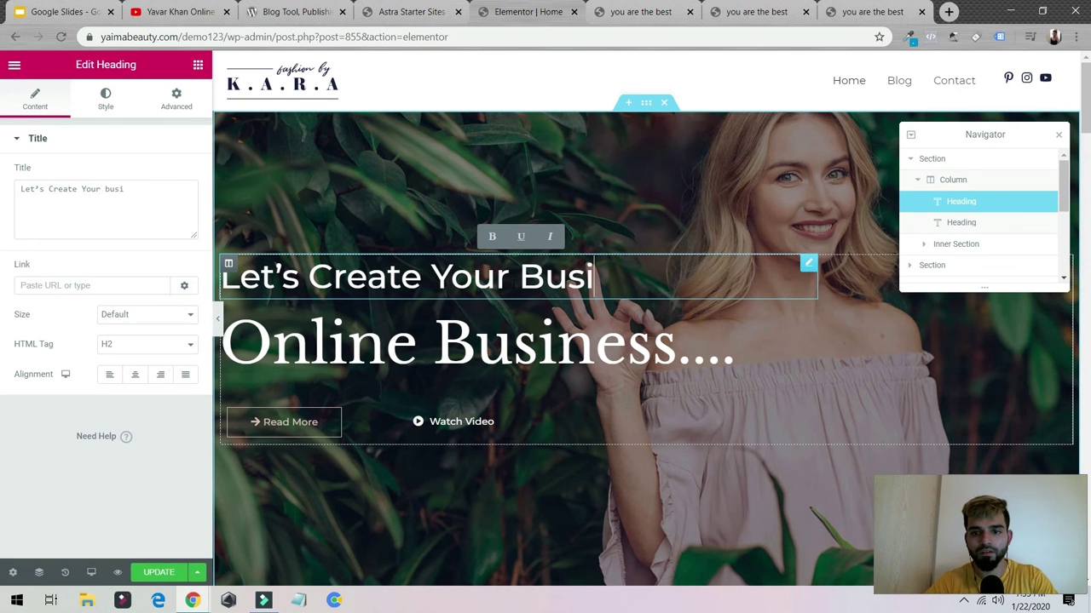
# Update the home page to save the heading edits and switch back to its preview
pyautogui.click(653, 9)
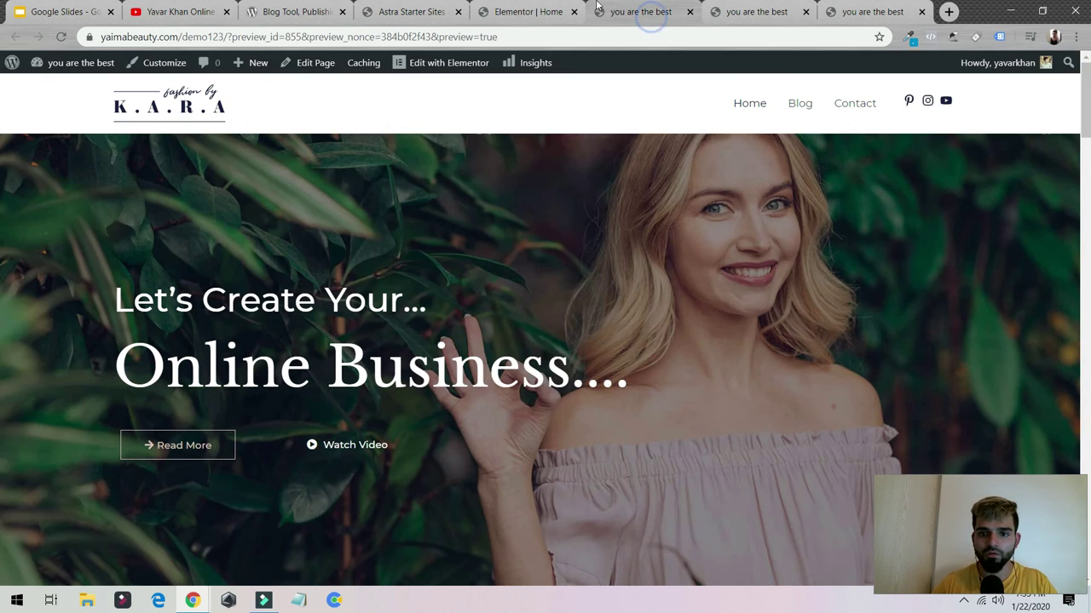
pyautogui.click(553, 12)
pyautogui.click(159, 572)
pyautogui.hotkey('ctrl', 'Tab')
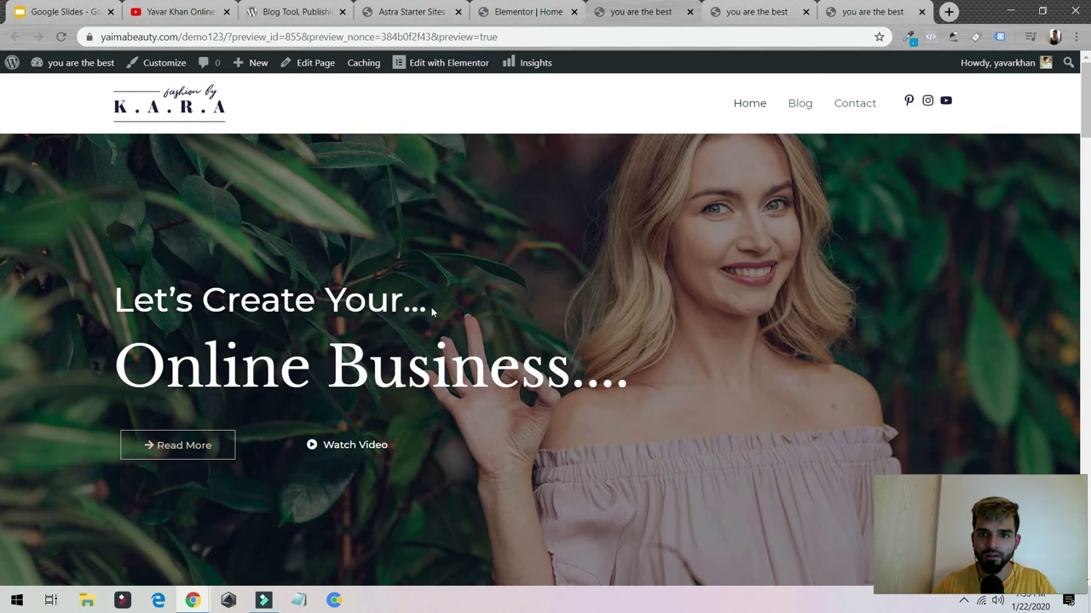
# Reload the home page preview and check the updated hero heading and the sections below it
pyautogui.hotkey('ctrl', 'shift', 'Tab')
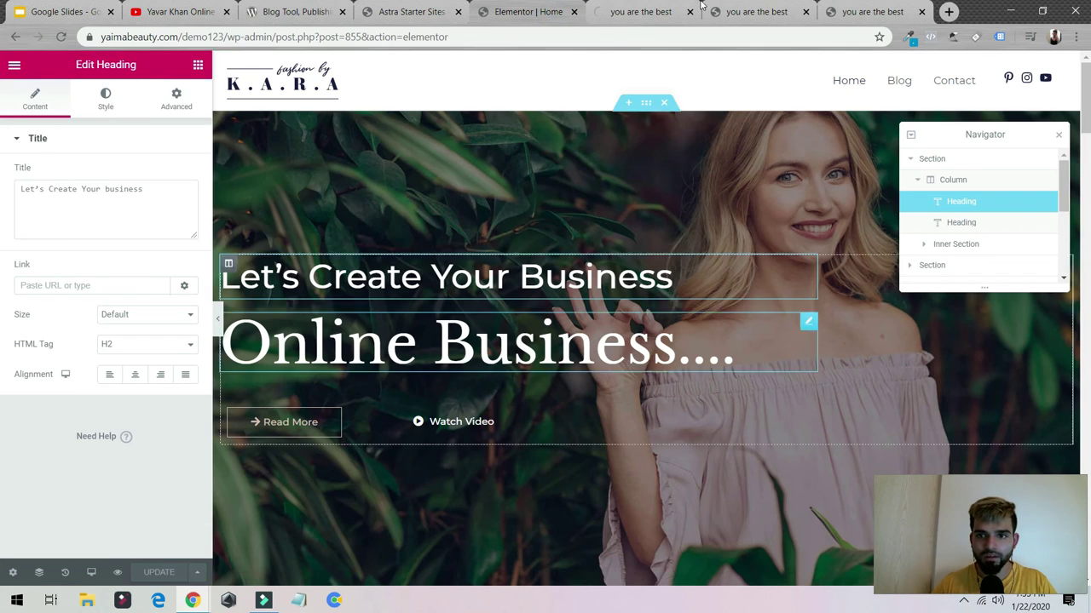
pyautogui.hotkey('ctrl', 'Tab')
pyautogui.press('F5')
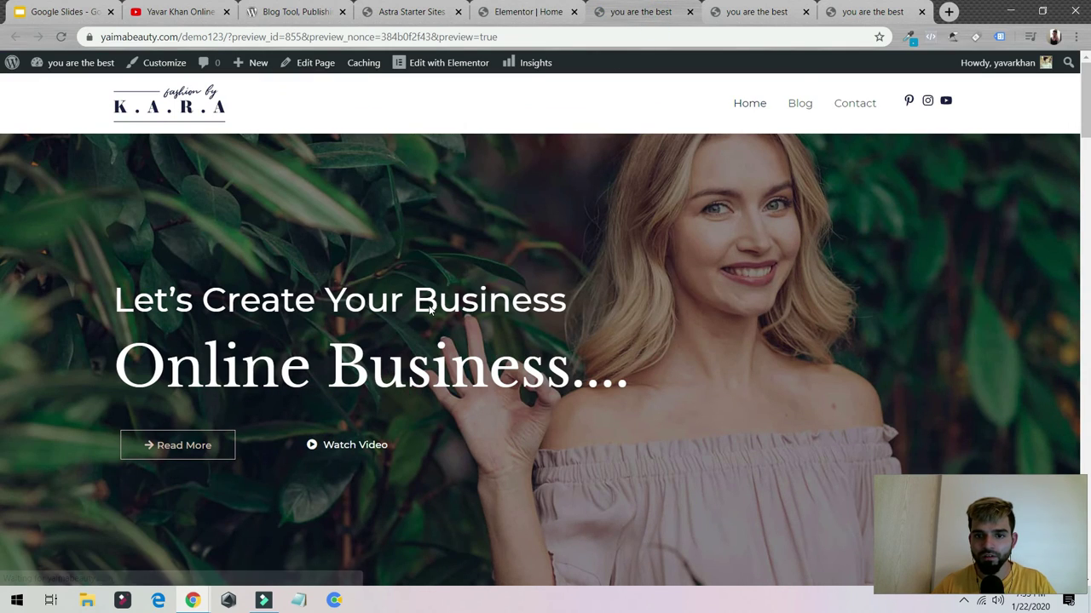
pyautogui.scroll(-15, 455, 461)
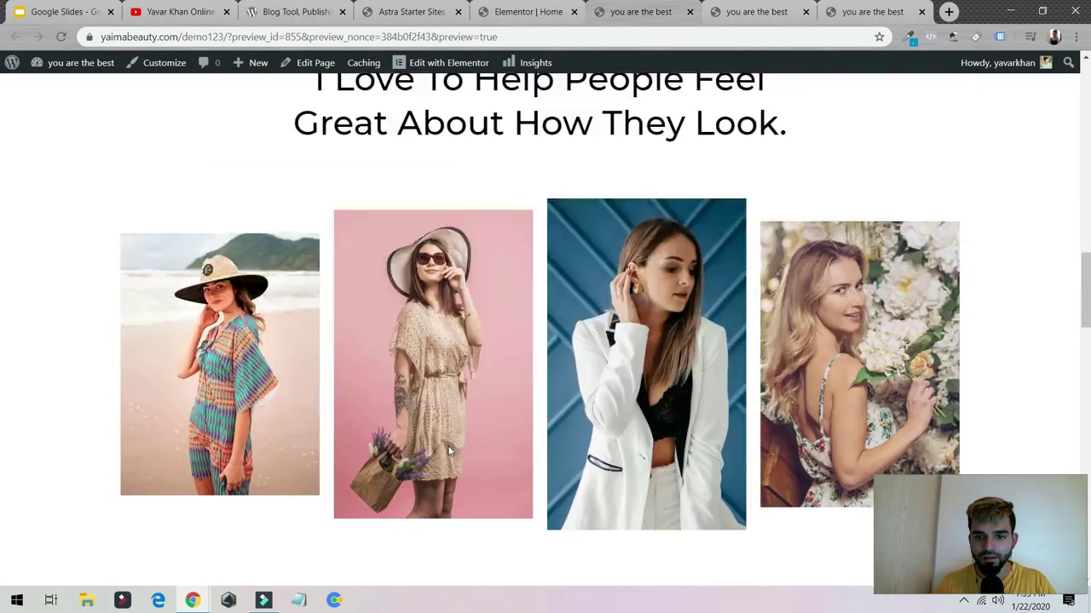
pyautogui.scroll(15, 460, 451)
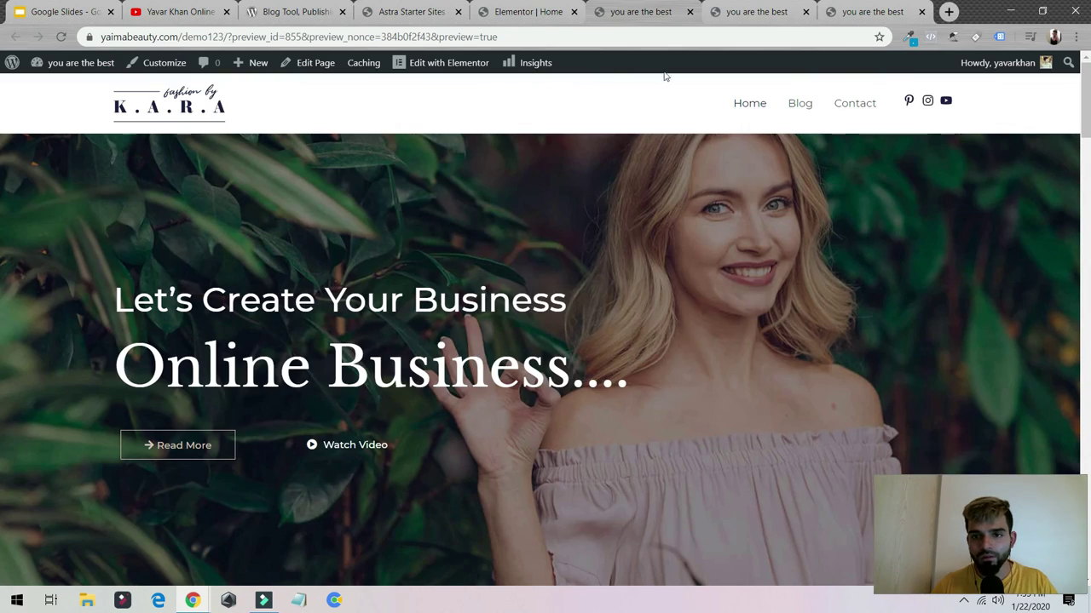
# Exit the Elementor editor to the WordPress dashboard and open the page for adding new plugins
pyautogui.click(391, 10)
pyautogui.click(523, 11)
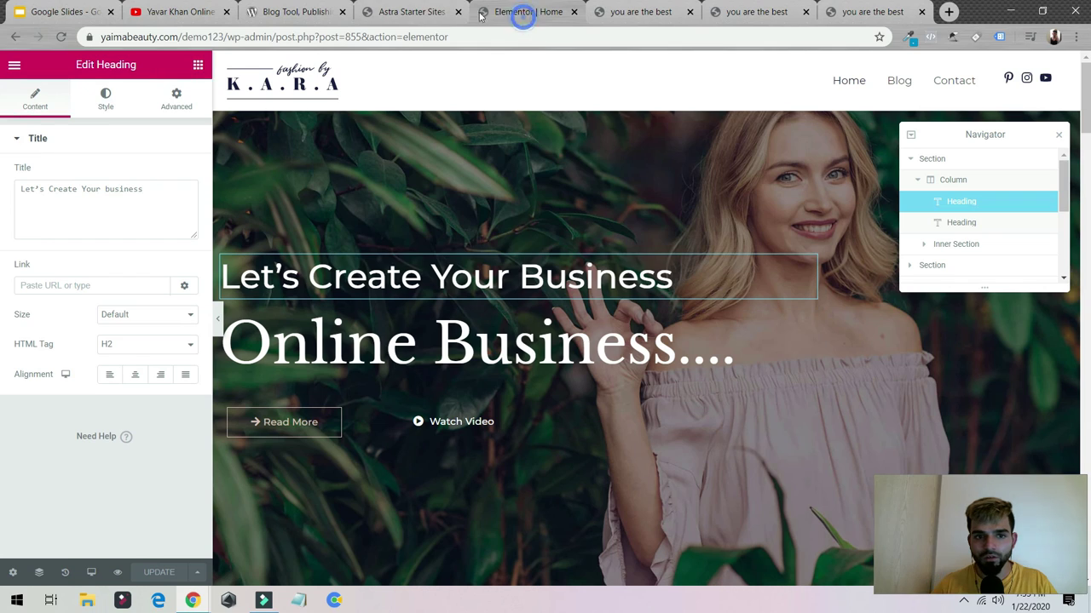
pyautogui.click(402, 12)
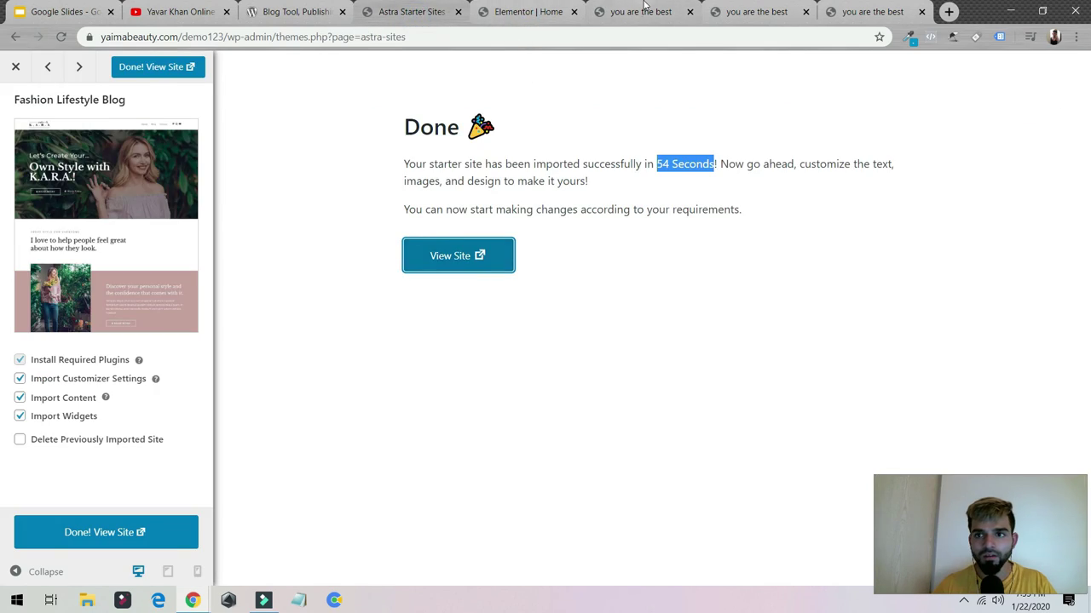
pyautogui.click(528, 11)
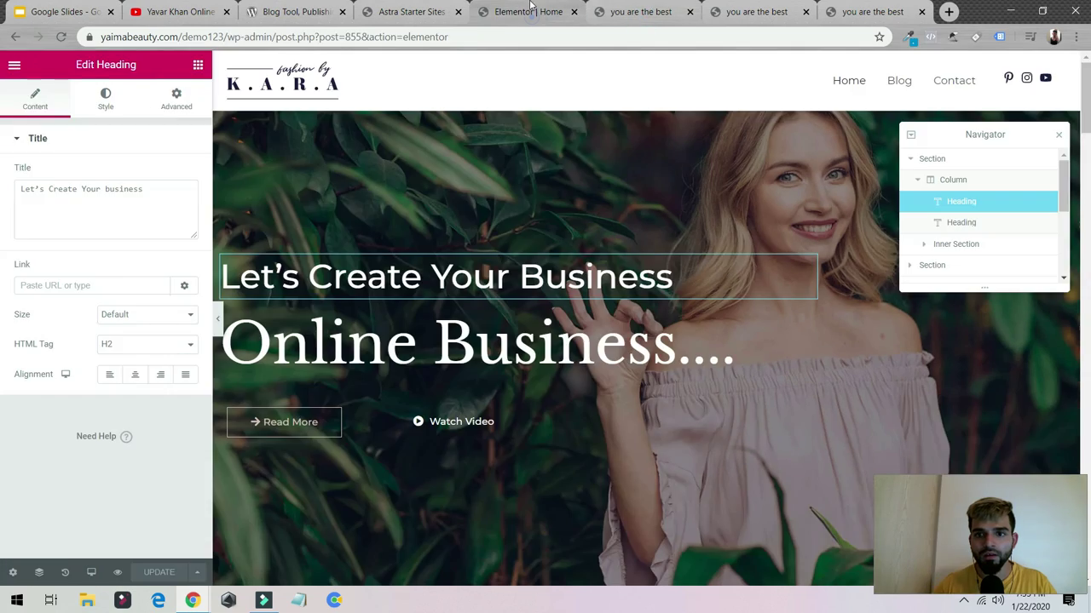
pyautogui.click(15, 66)
pyautogui.click(102, 434)
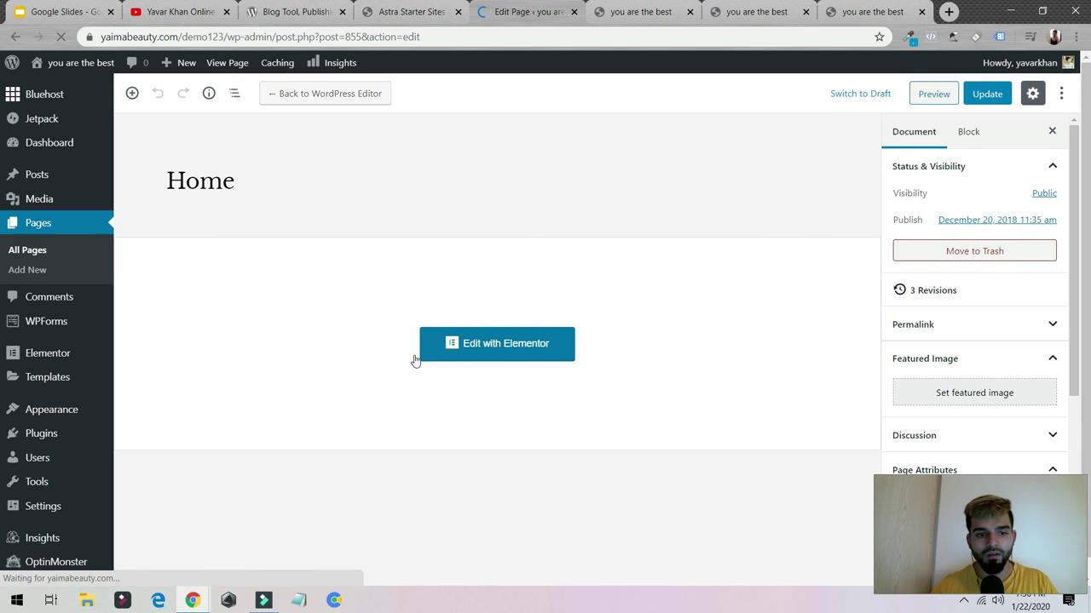
pyautogui.moveTo(45, 438)
pyautogui.click(142, 455)
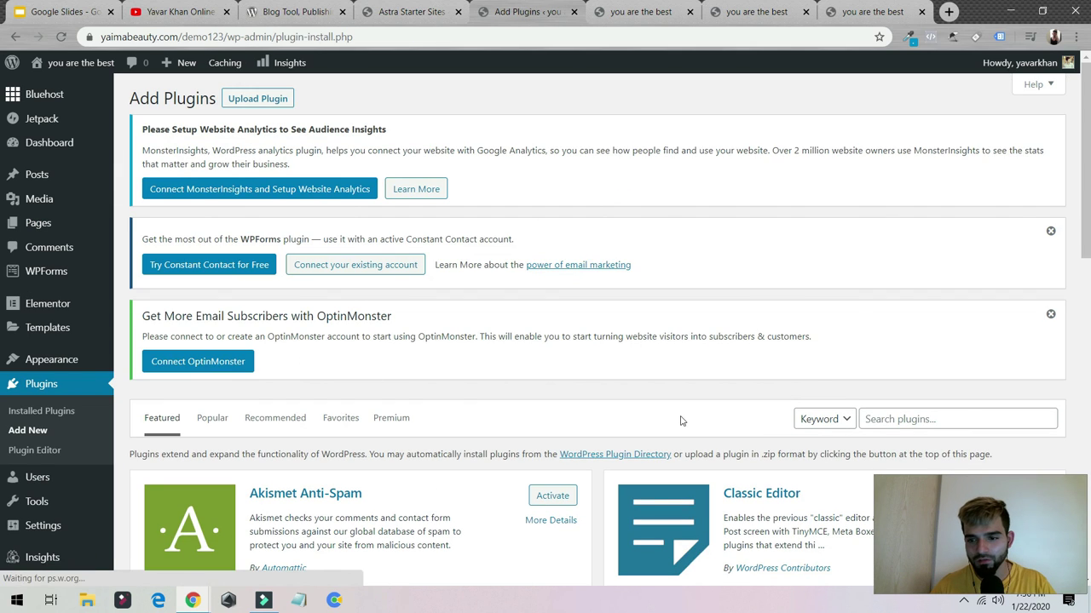
# Search the plugin directory for "yoast"
pyautogui.click(879, 419)
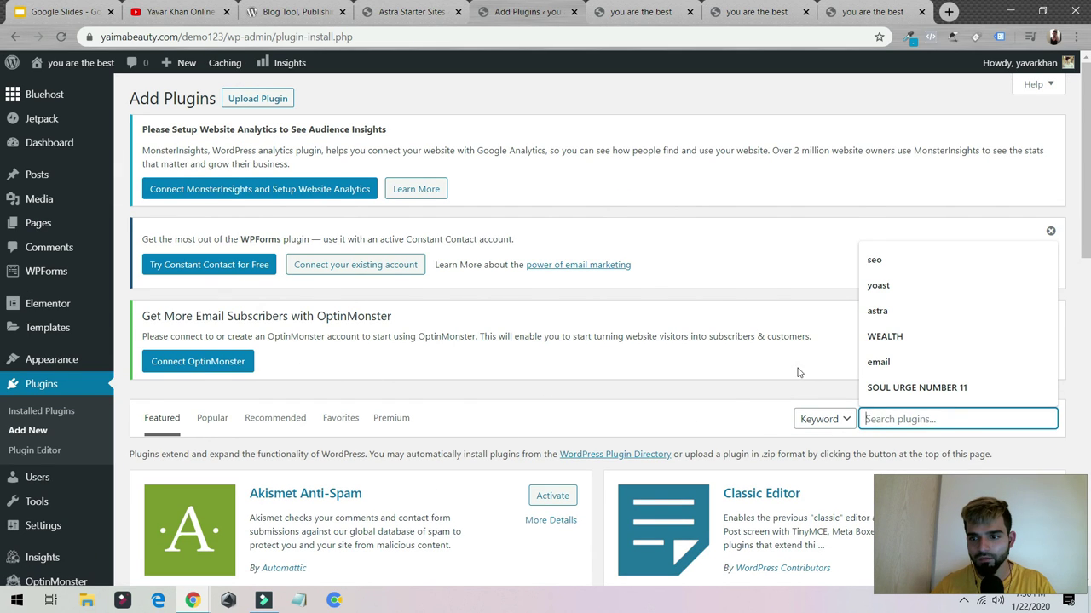
pyautogui.click(882, 288)
pyautogui.scroll(-2, 890, 409)
pyautogui.write('++')
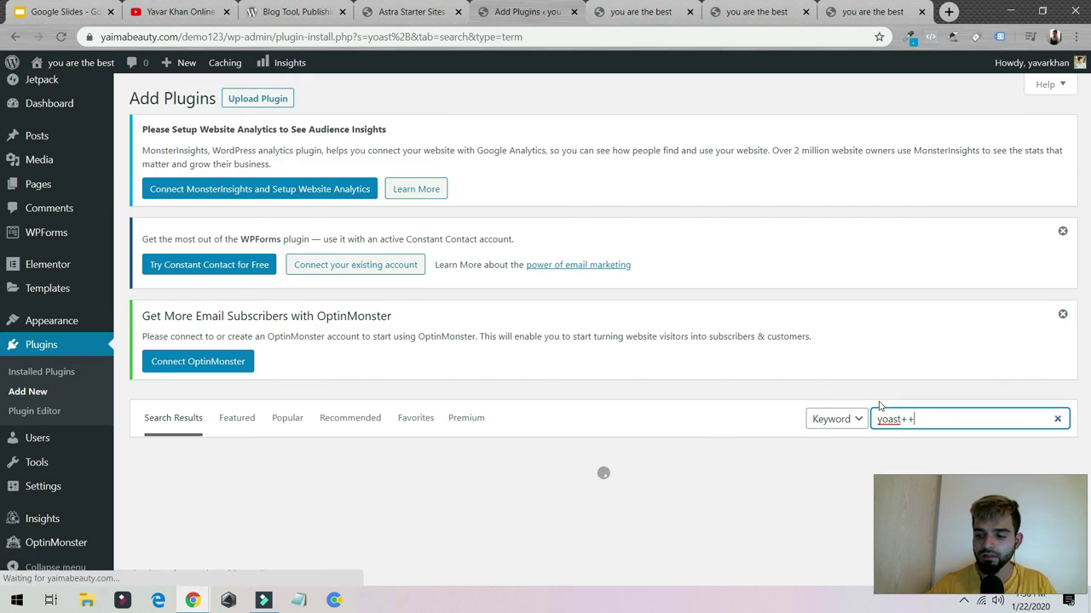
pyautogui.press('BackSpace')
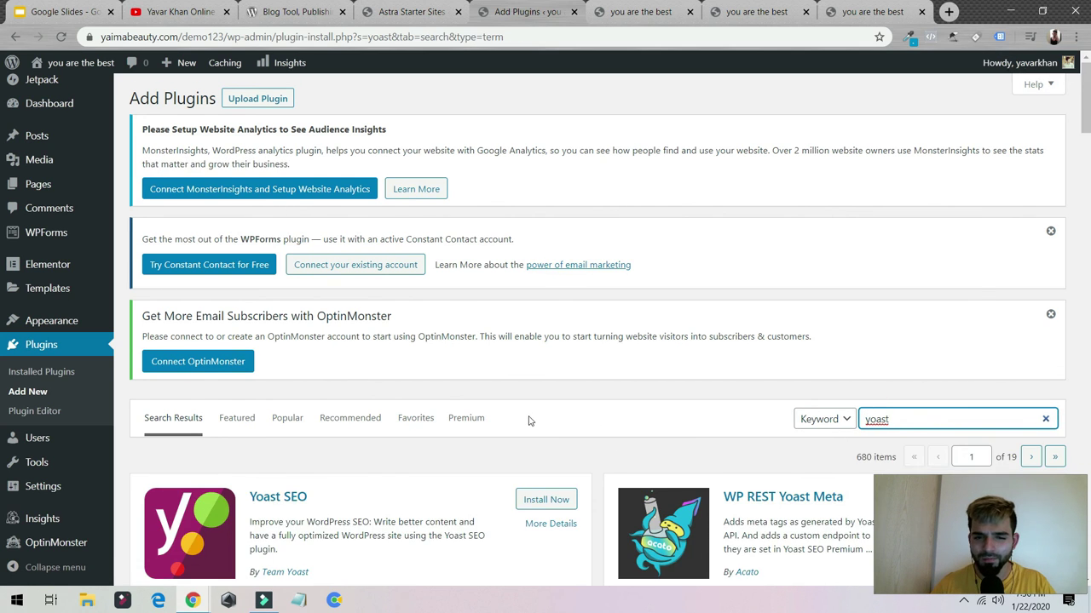
# Install and activate the Yoast SEO plugin
pyautogui.scroll(-2, 532, 422)
pyautogui.click(550, 358)
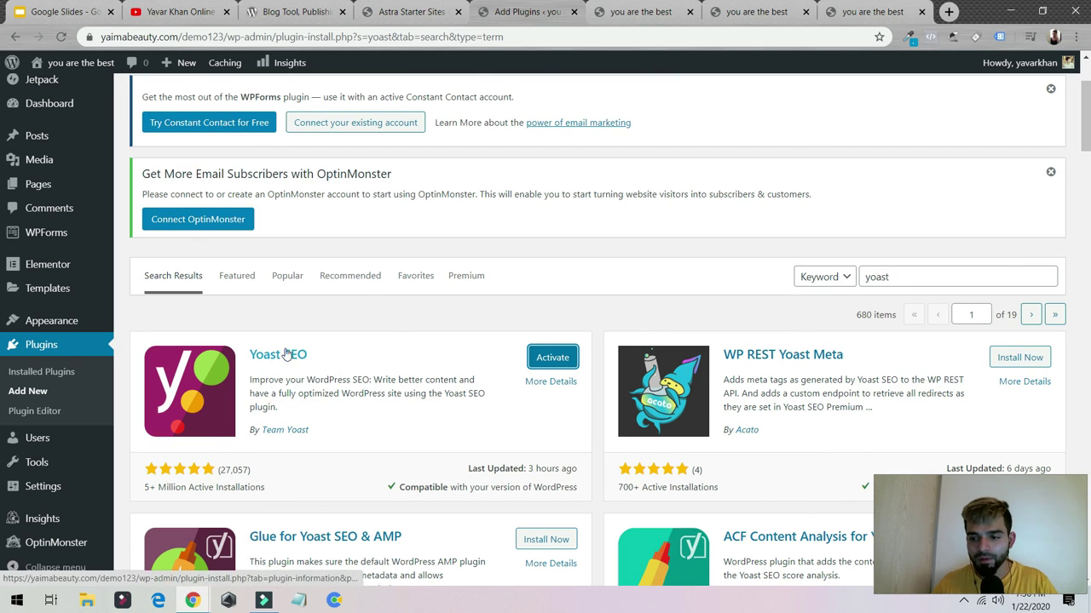
pyautogui.click(552, 357)
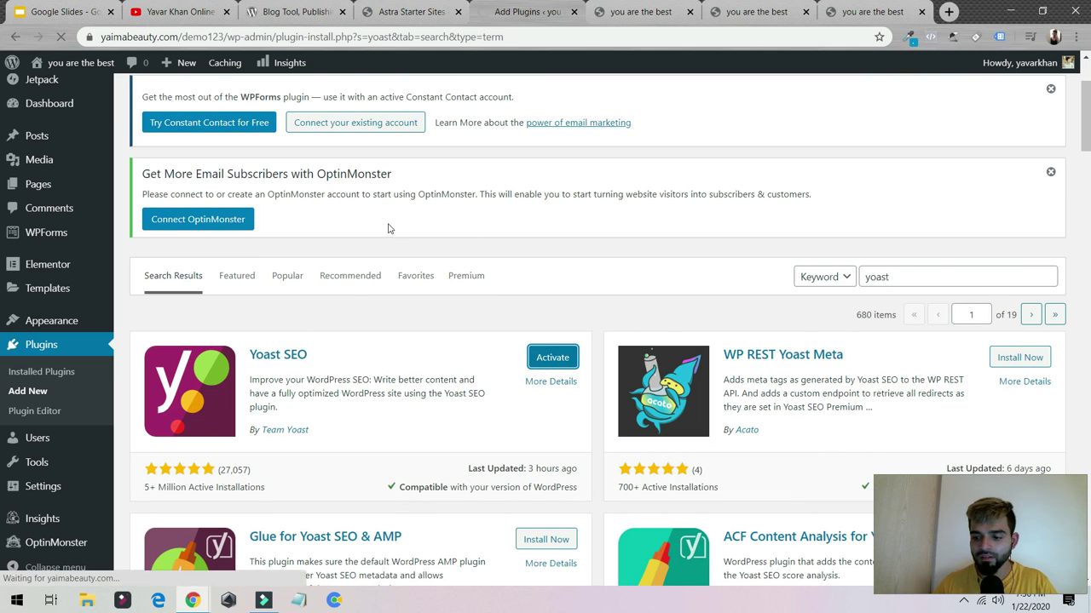
pyautogui.scroll(-4, 253, 319)
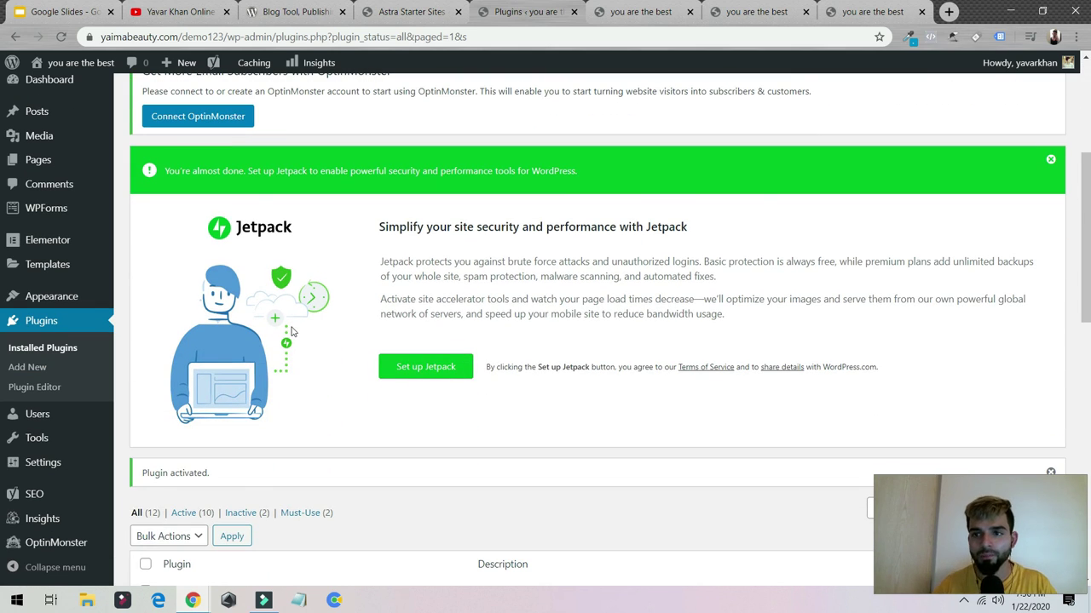
# Open yavarkhan.com in a new browser tab and go to its free training page
pyautogui.hotkey('ctrl', 't')
pyautogui.write('yavarkhan.com')
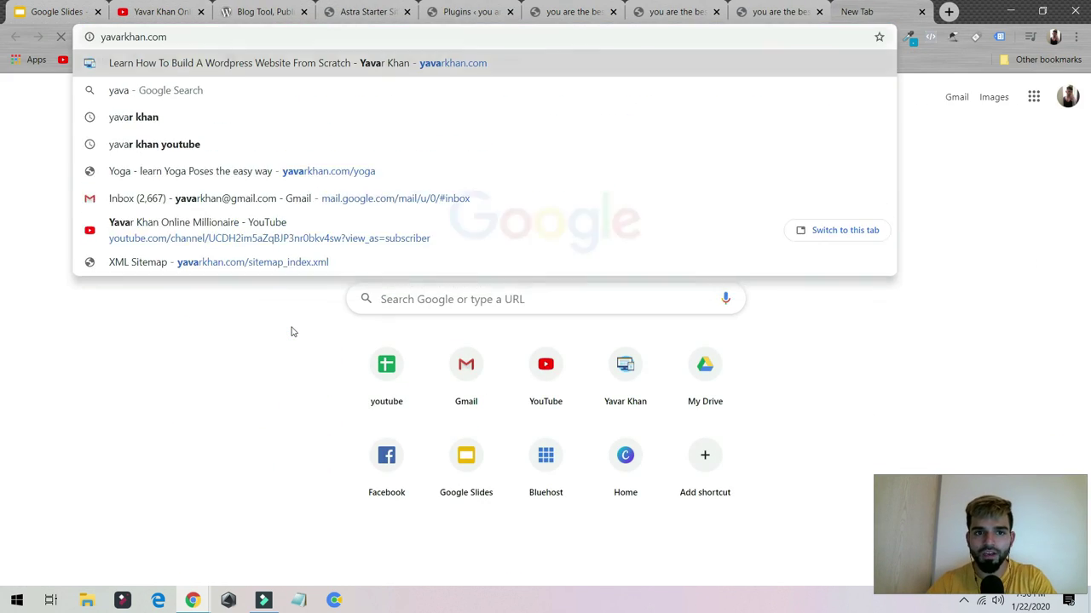
pyautogui.press('Return')
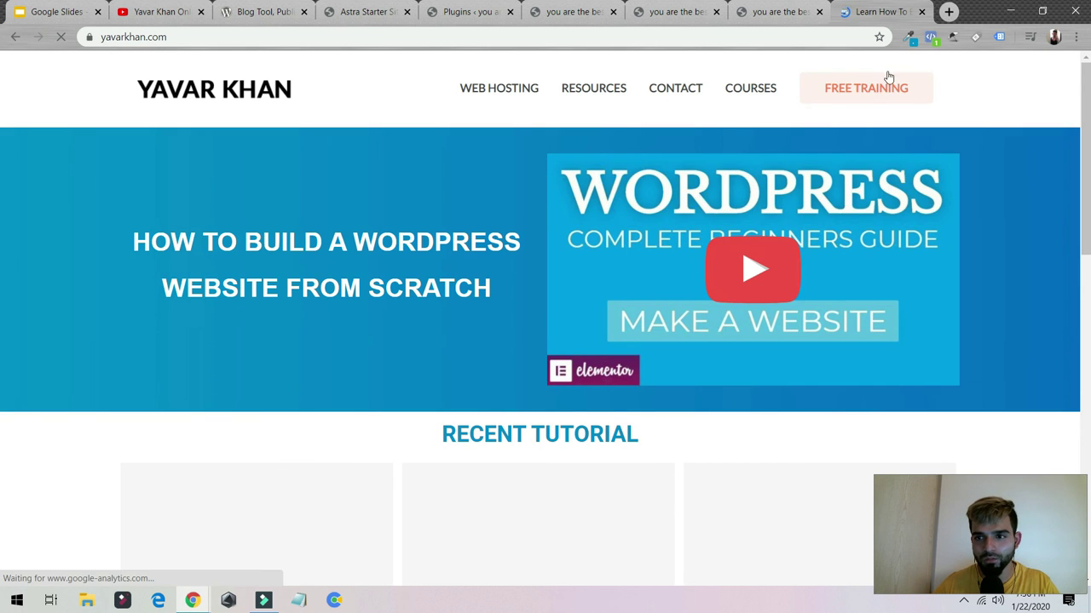
pyautogui.click(862, 90)
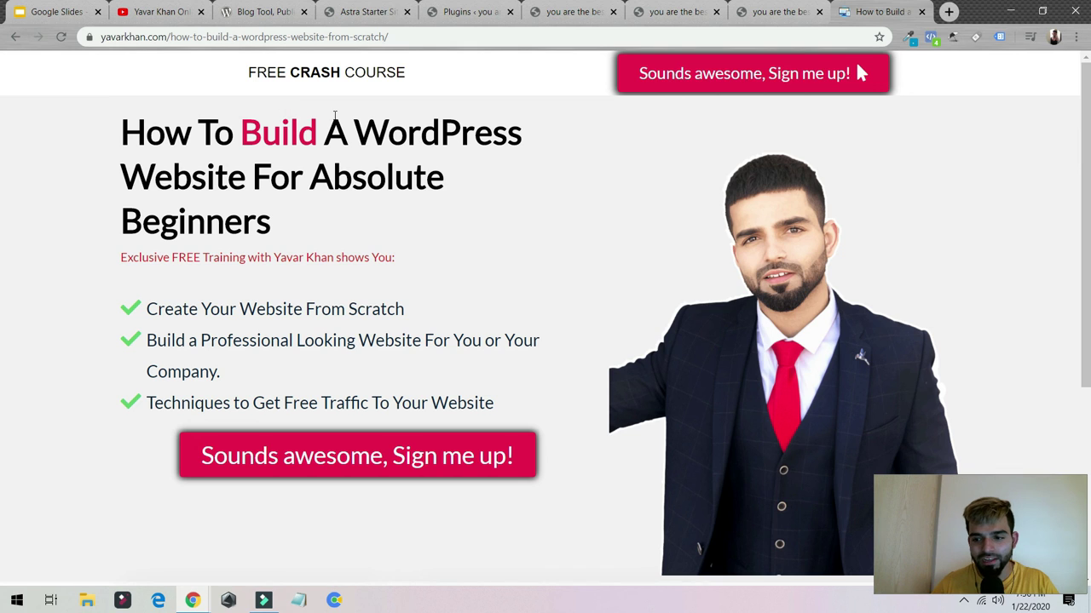
# Review the free crash course page's headline and its list of what the training covers
pyautogui.moveTo(111, 133); pyautogui.dragTo(307, 184)
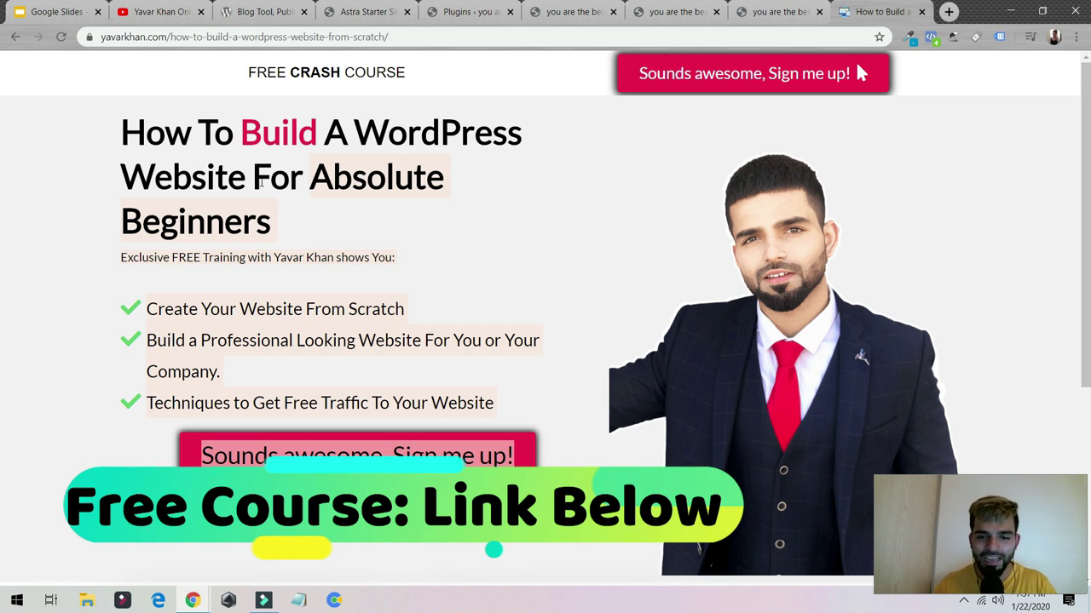
pyautogui.click(73, 382)
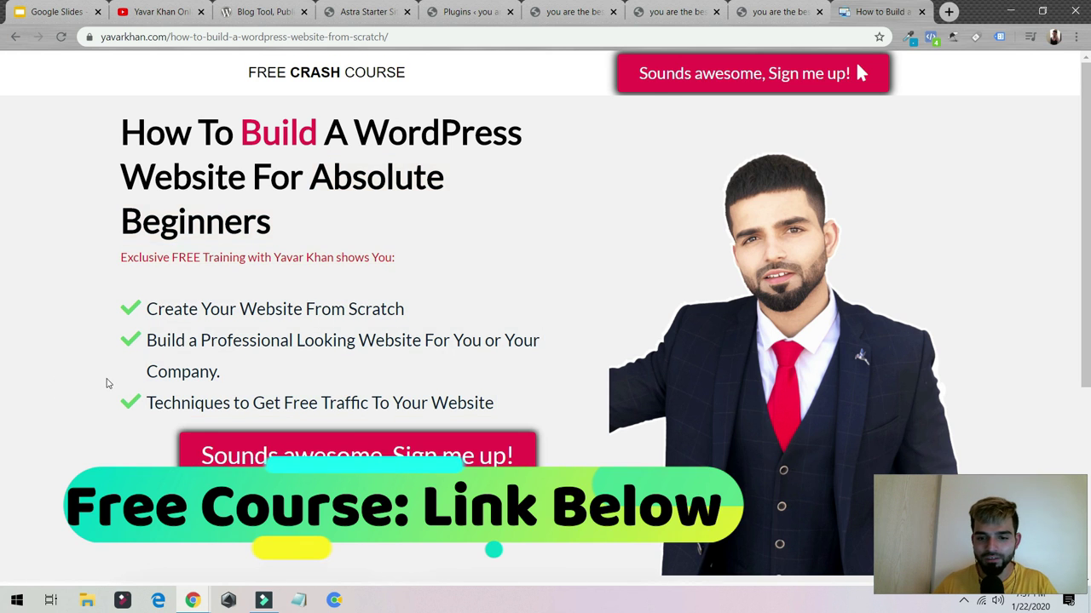
pyautogui.scroll(-2, 111, 383)
pyautogui.scroll(2, 120, 386)
pyautogui.scroll(-3, 37, 236)
pyautogui.scroll(3, 277, 325)
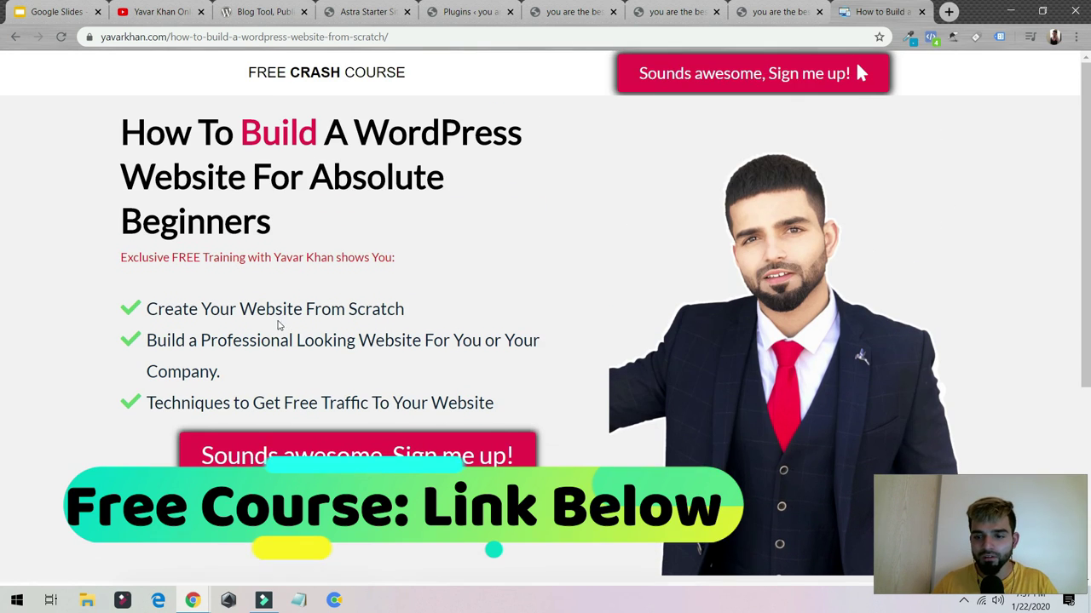